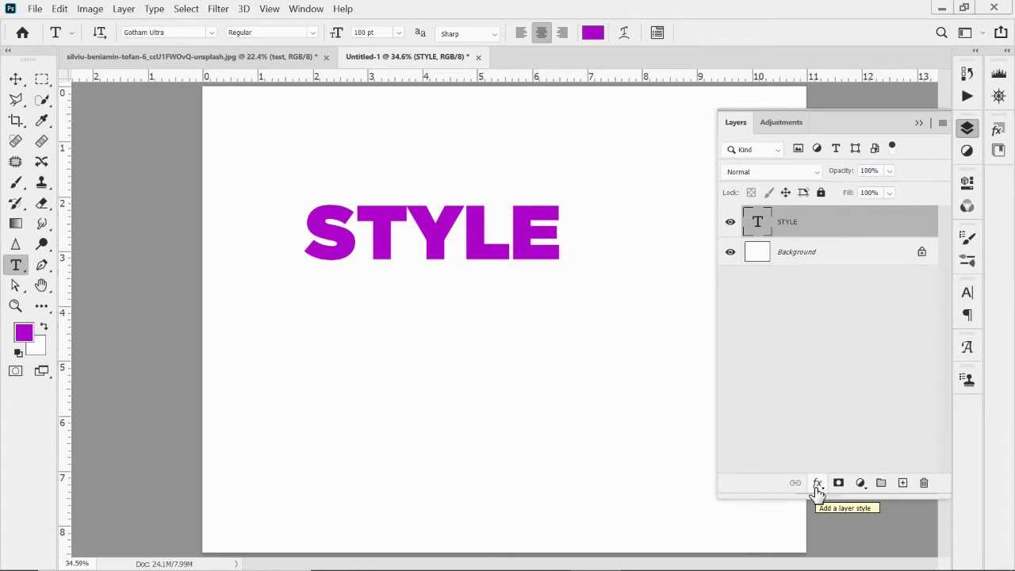
- Add a Drop Shadow layer style to the STYLE text layer, keeping the Layer Style dialog clear of the lettering
{"action": "left_click", "coordinate": [817, 486]}
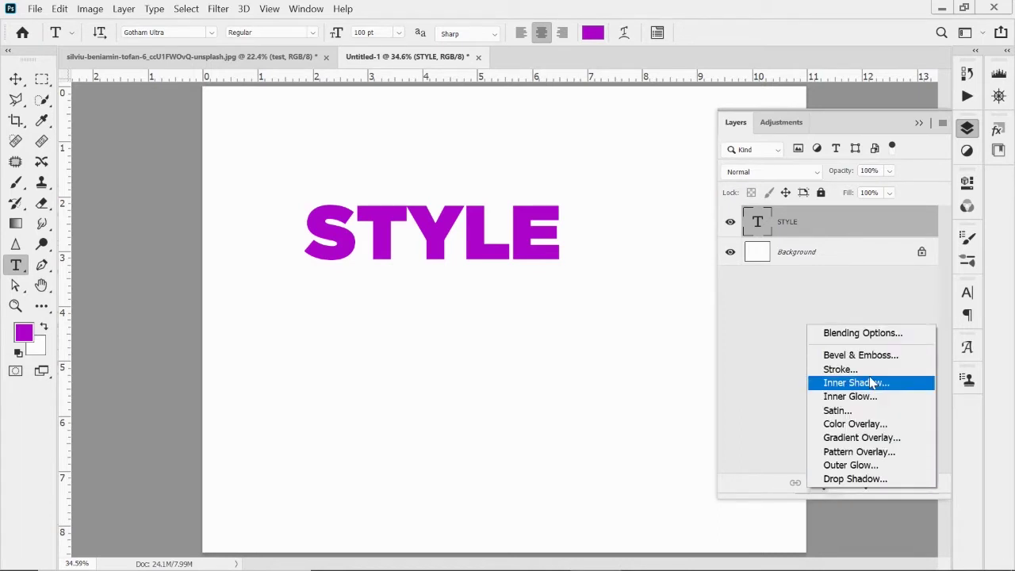
{"action": "left_click", "coordinate": [845, 479]}
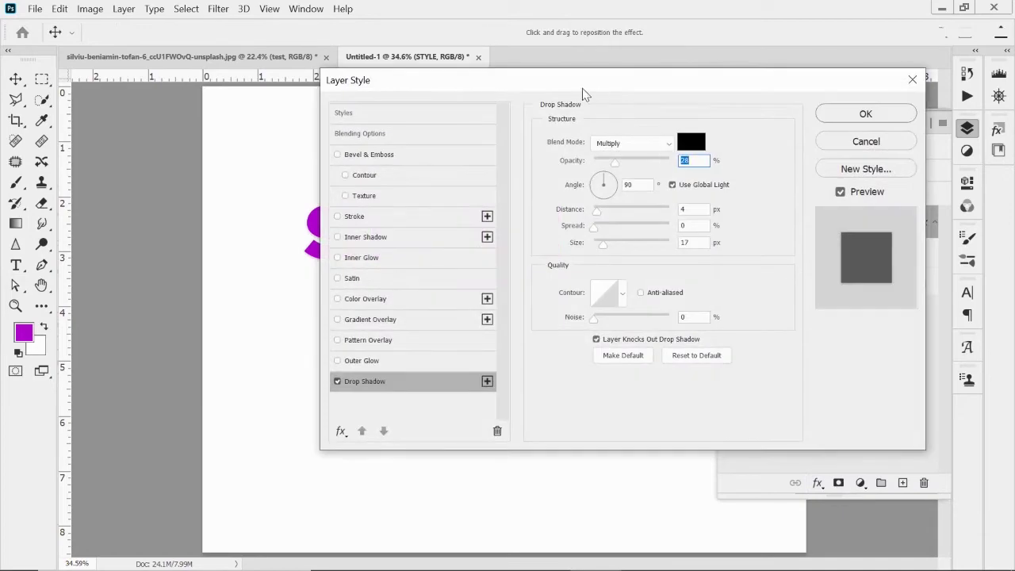
{"action": "left_click_drag", "start_coordinate": [554, 85], "coordinate": [548, 113]}
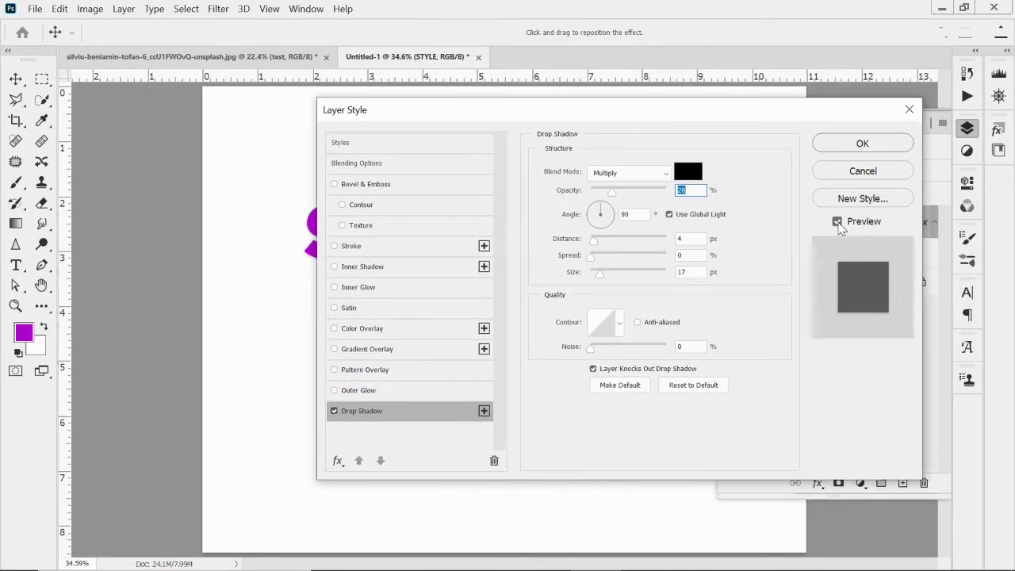
{"action": "left_click_drag", "start_coordinate": [612, 118], "coordinate": [777, 122]}
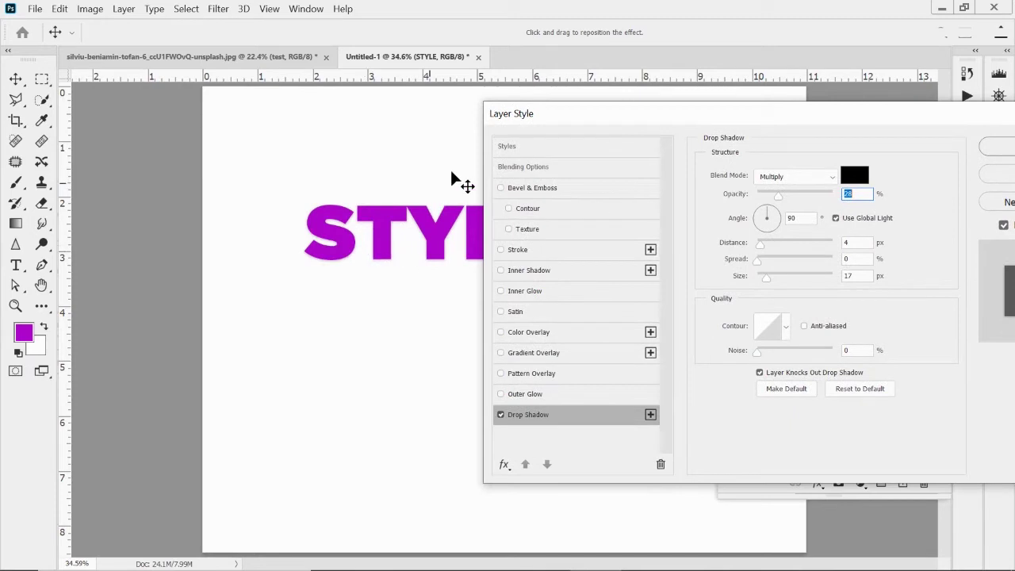
{"action": "left_click_drag", "start_coordinate": [643, 119], "coordinate": [609, 108]}
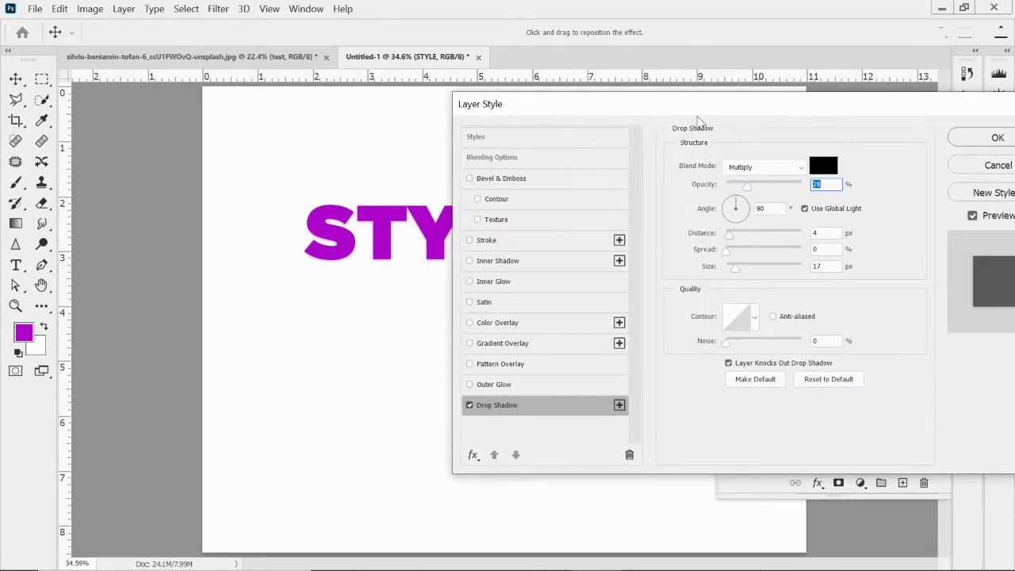
{"action": "left_click_drag", "start_coordinate": [612, 100], "coordinate": [676, 91]}
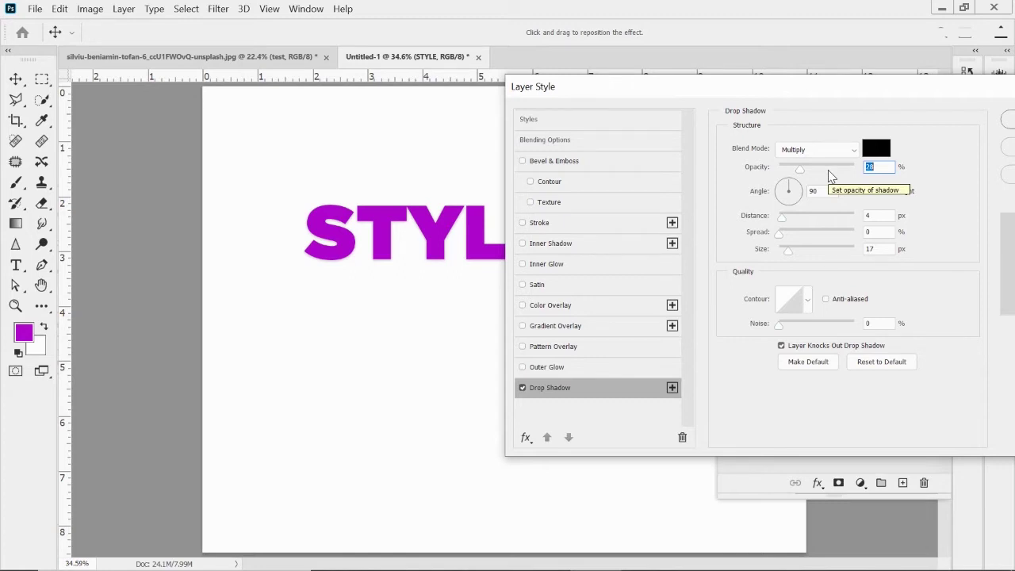
{"action": "left_click_drag", "start_coordinate": [703, 94], "coordinate": [730, 69]}
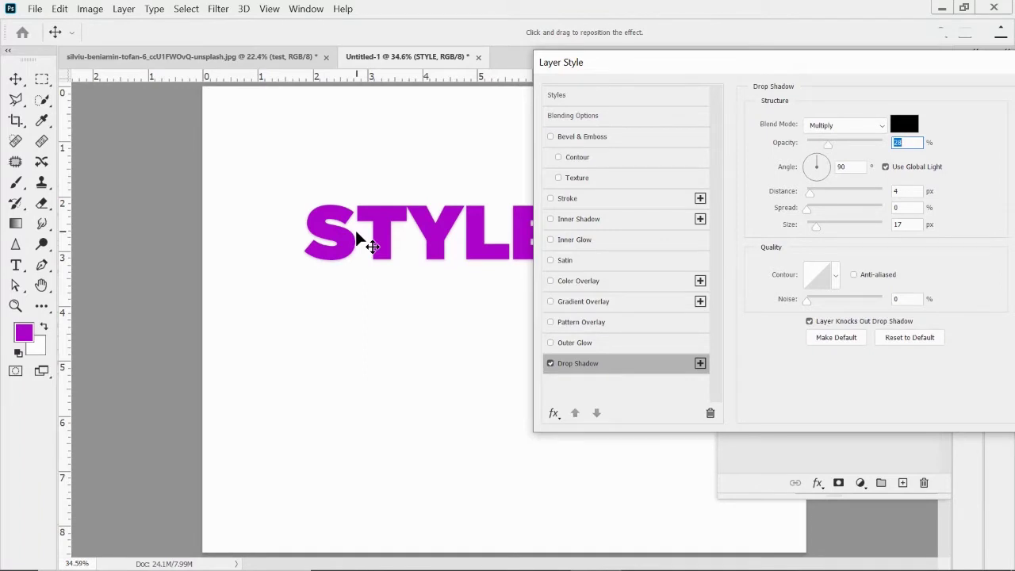
- Set the drop shadow's opacity to 100%, its distance to 19 px and its angle to 158°
{"action": "left_click_drag", "start_coordinate": [825, 149], "coordinate": [886, 151]}
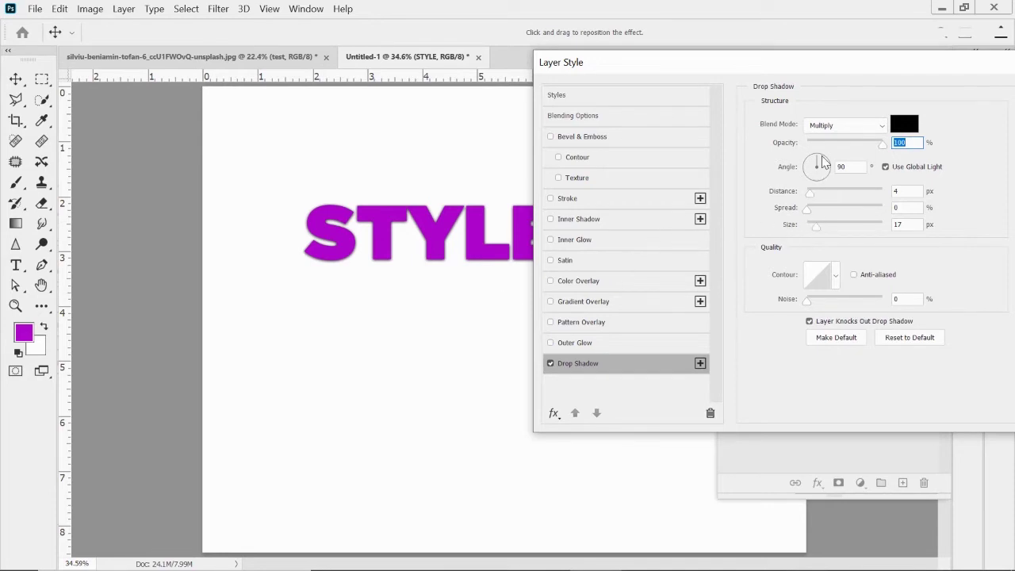
{"action": "left_click_drag", "start_coordinate": [820, 165], "coordinate": [825, 200]}
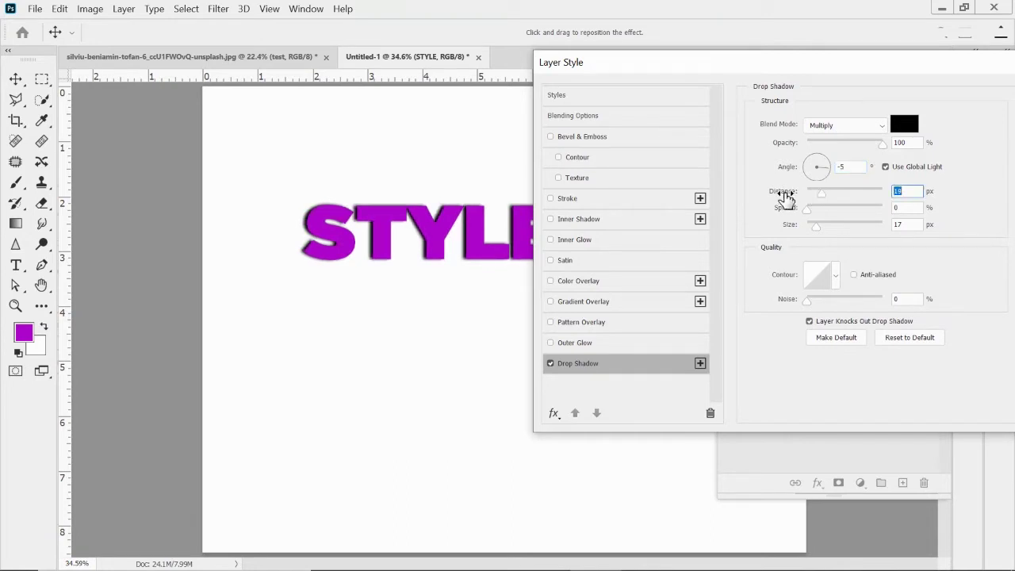
{"action": "left_click", "coordinate": [826, 161]}
{"action": "left_click", "coordinate": [825, 162]}
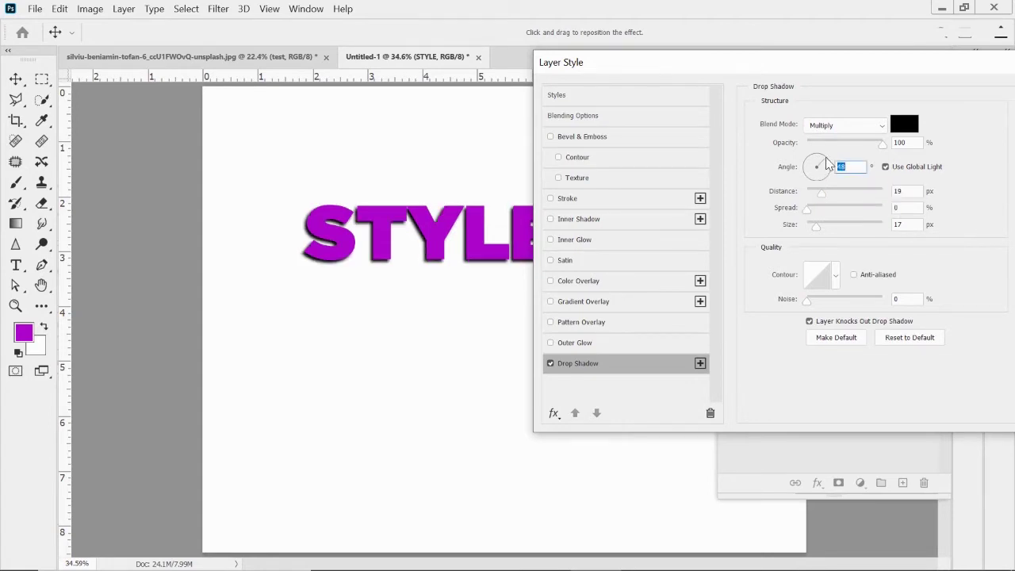
{"action": "left_click", "coordinate": [817, 157]}
{"action": "left_click", "coordinate": [808, 164]}
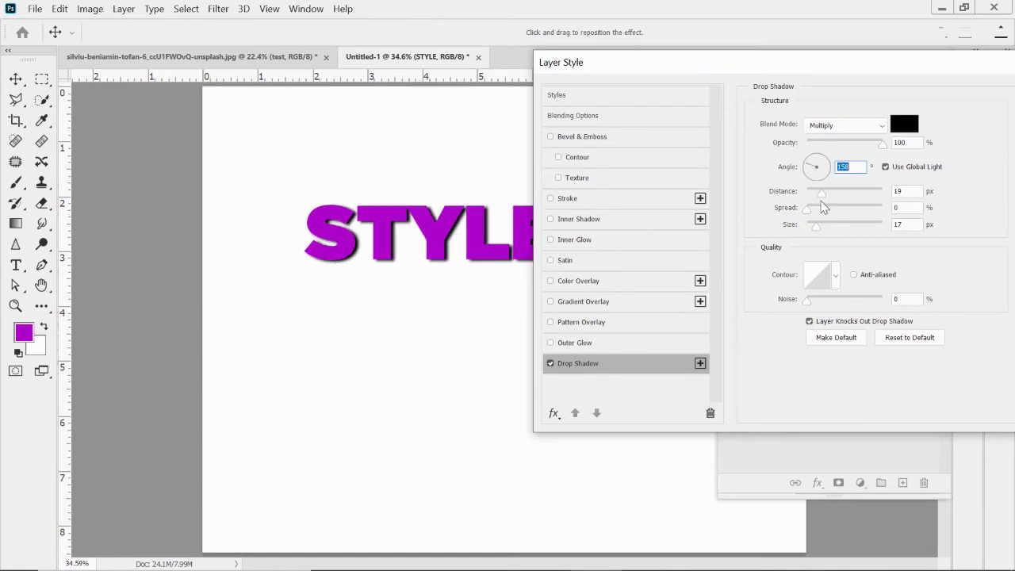
- Adjust the drop shadow to 8% spread, 16 px size, 16 px distance and 36% opacity
{"action": "mouse_move", "coordinate": [808, 209]}
{"action": "left_mouse_down"}
{"action": "mouse_move", "coordinate": [861, 215]}
{"action": "mouse_move", "coordinate": [811, 220]}
{"action": "mouse_move", "coordinate": [838, 213]}
{"action": "mouse_move", "coordinate": [823, 228]}
{"action": "mouse_move", "coordinate": [869, 227]}
{"action": "mouse_move", "coordinate": [813, 225]}
{"action": "mouse_move", "coordinate": [829, 210]}
{"action": "mouse_move", "coordinate": [820, 215]}
{"action": "mouse_move", "coordinate": [812, 202]}
{"action": "left_mouse_up"}
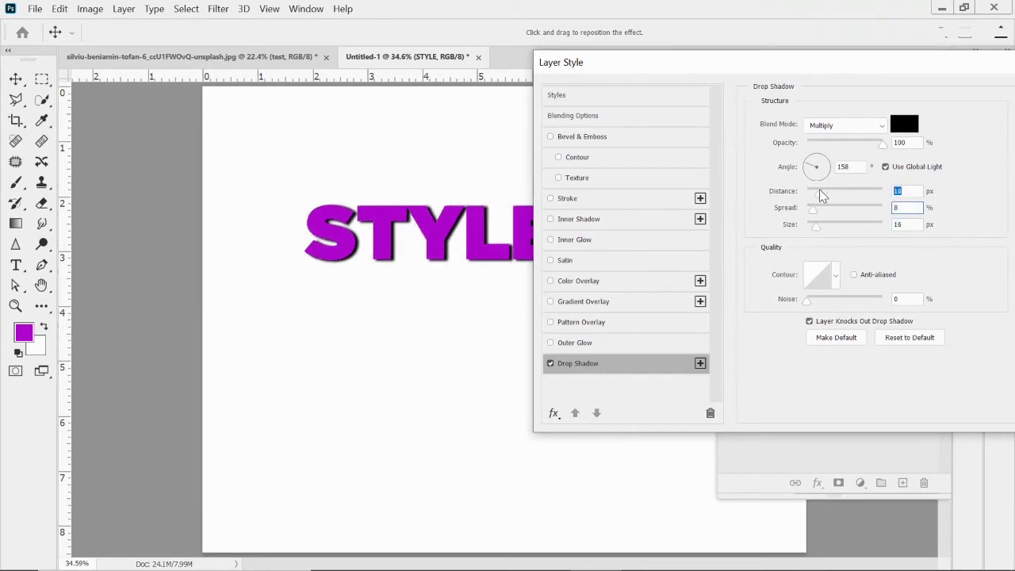
{"action": "left_click", "coordinate": [819, 190]}
{"action": "left_click_drag", "start_coordinate": [883, 146], "coordinate": [834, 159]}
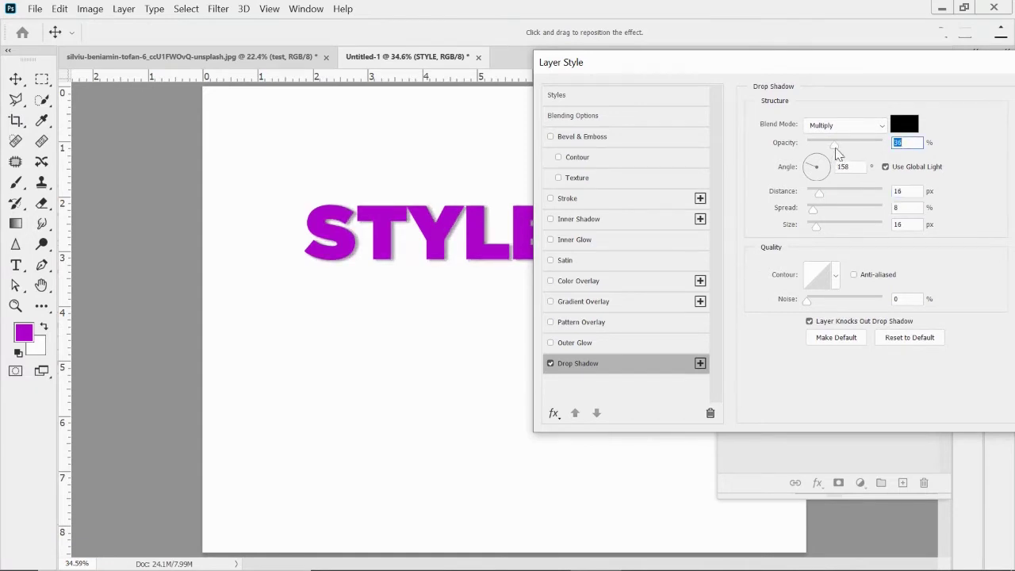
- Try the Darker Color, Overlay and Screen blend modes on the drop shadow and restore Multiply
{"action": "left_click", "coordinate": [885, 126]}
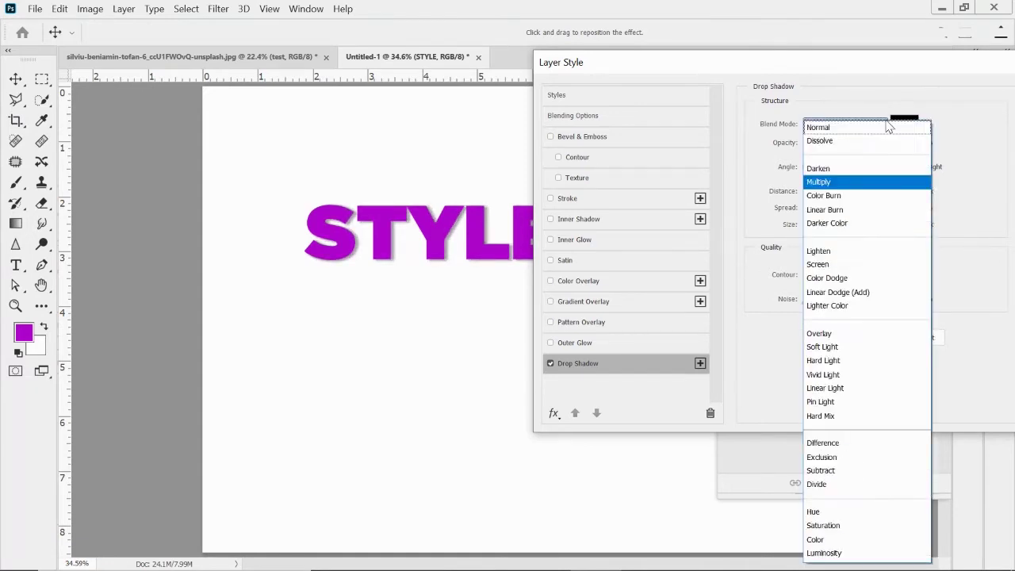
{"action": "left_click", "coordinate": [842, 222]}
{"action": "left_click", "coordinate": [864, 132]}
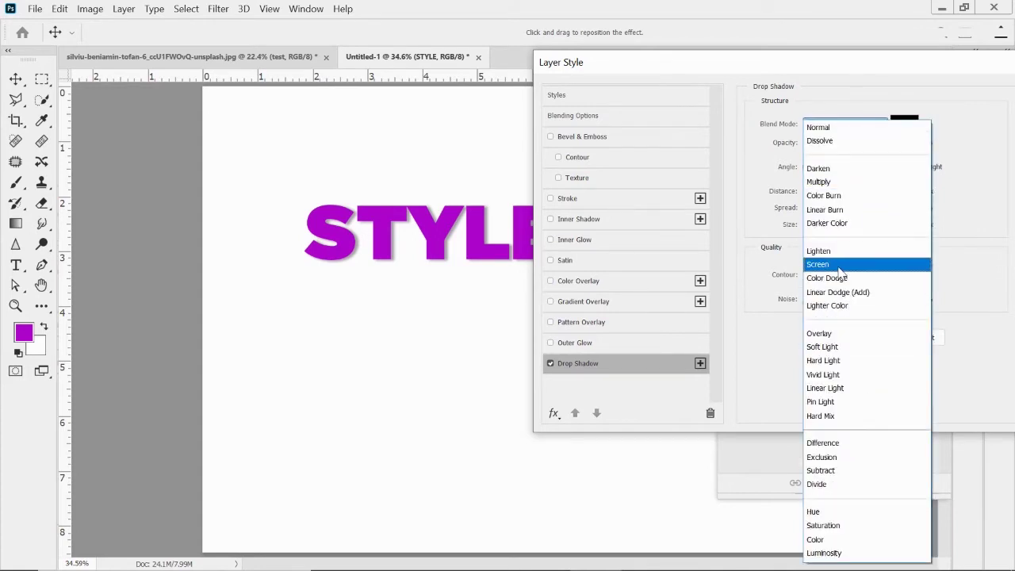
{"action": "left_click", "coordinate": [839, 332]}
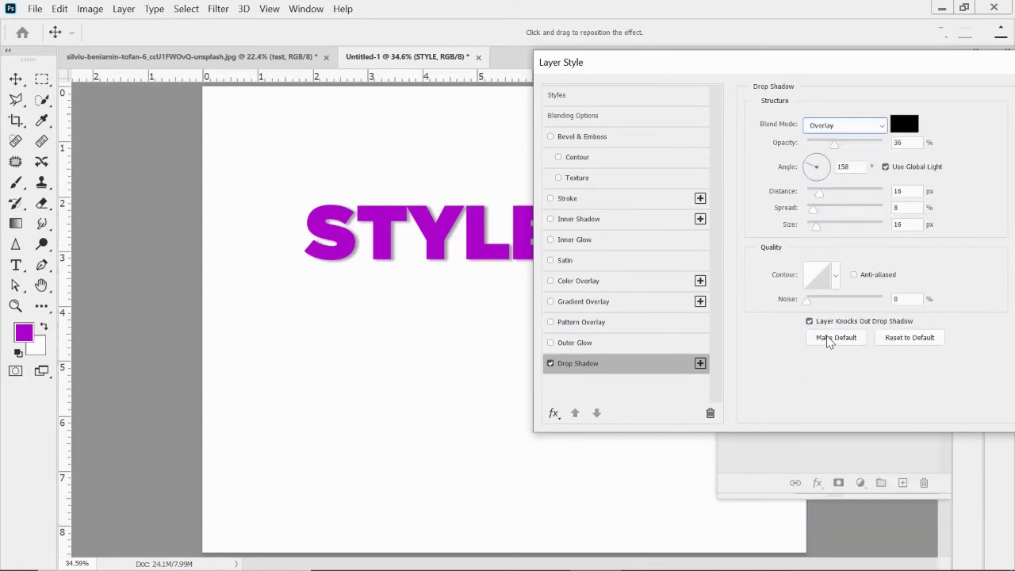
{"action": "left_click", "coordinate": [885, 127]}
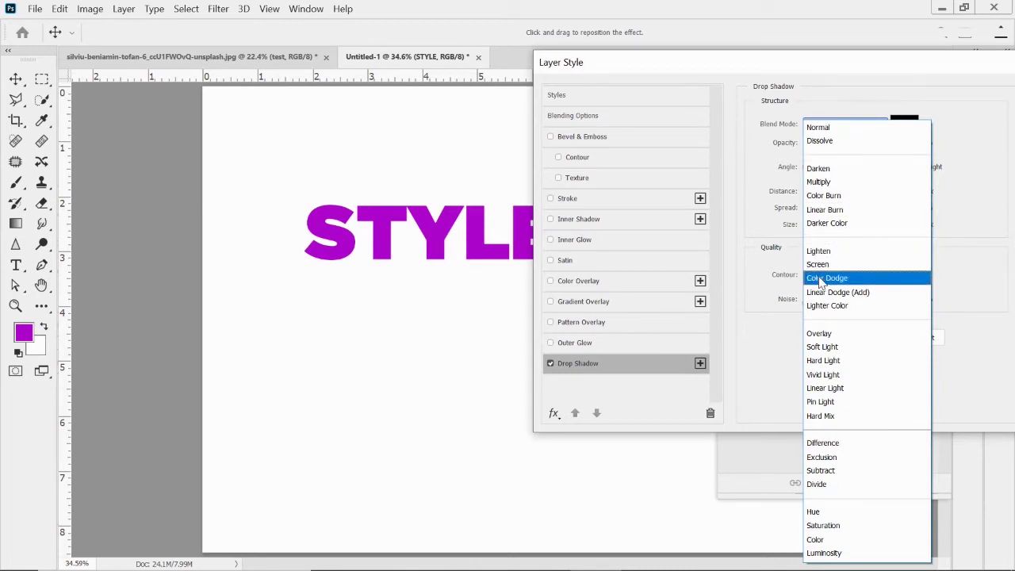
{"action": "left_click", "coordinate": [841, 265]}
{"action": "left_click", "coordinate": [847, 129]}
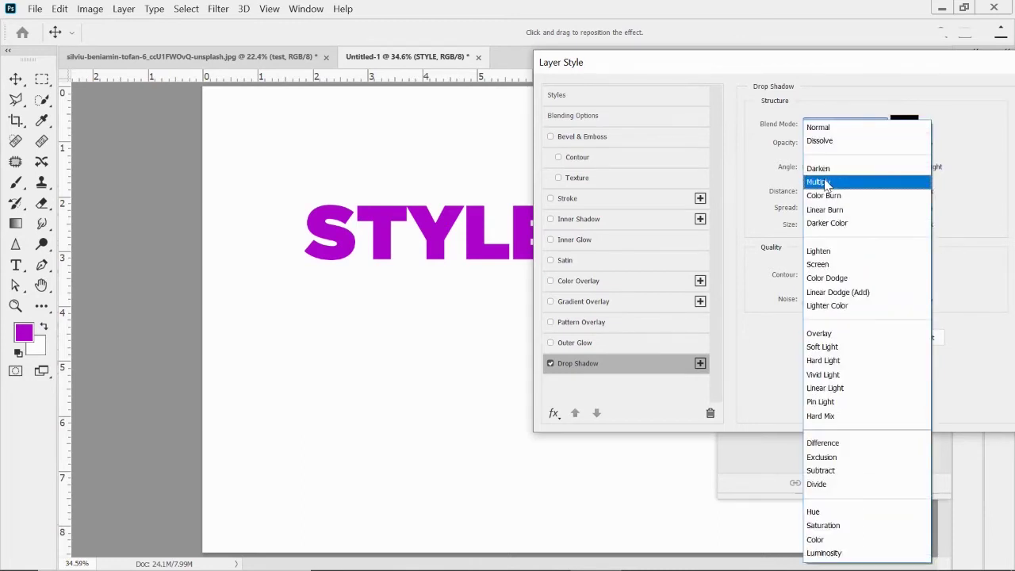
{"action": "left_click", "coordinate": [826, 183]}
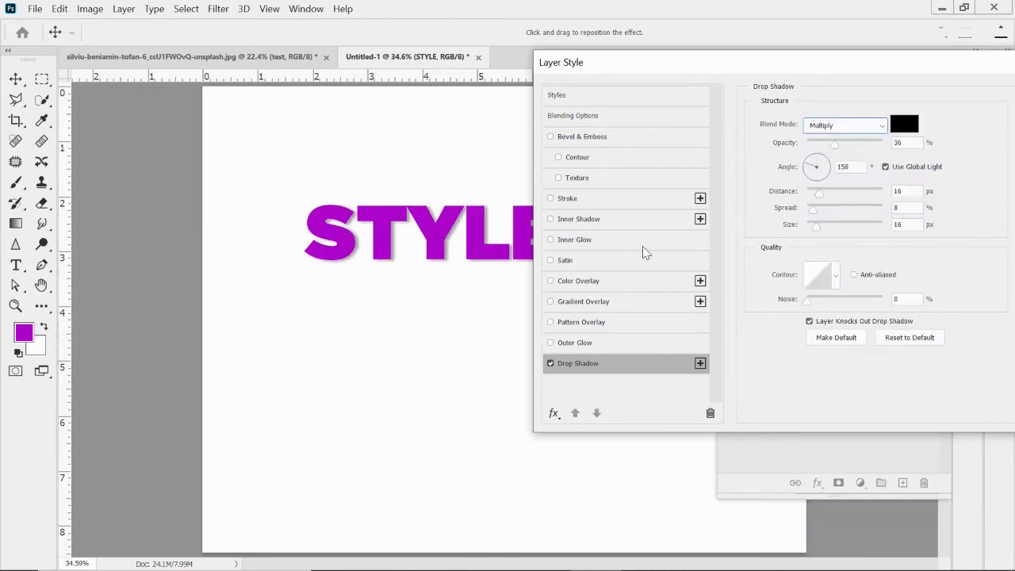
- Try sampling the lettering's purple as the drop shadow color, and cancel the color change
{"action": "left_click", "coordinate": [904, 124]}
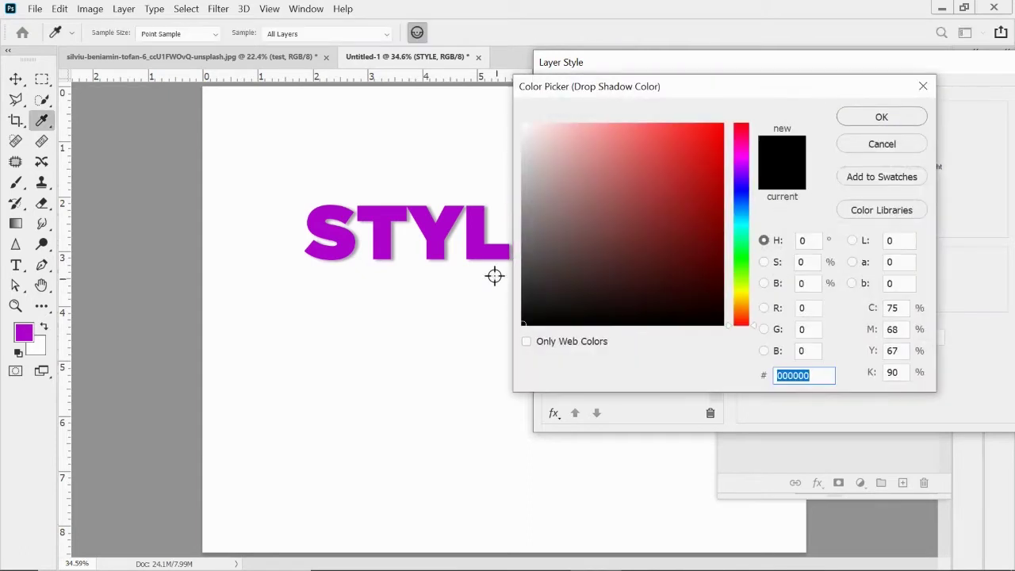
{"action": "left_click", "coordinate": [476, 247]}
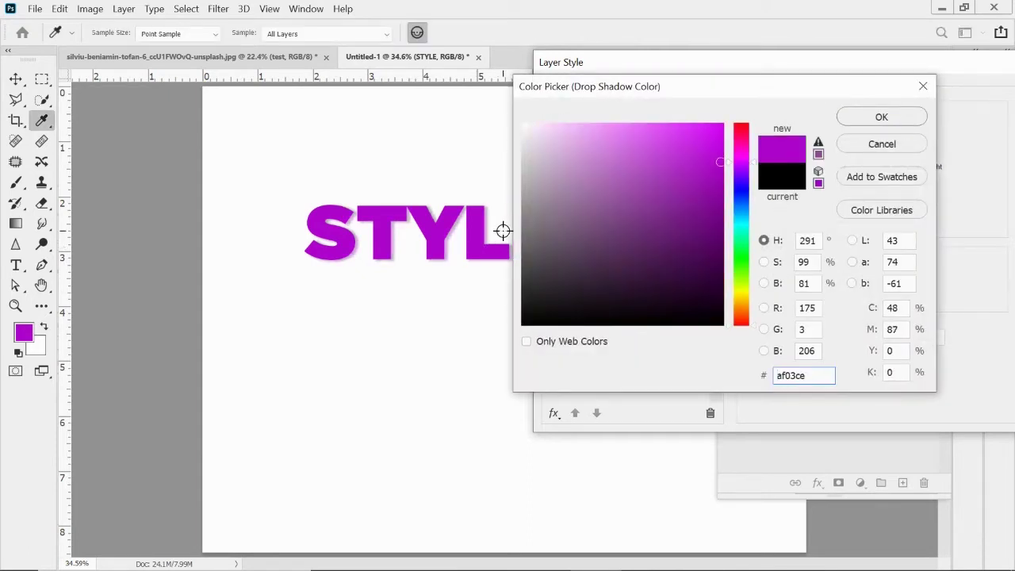
{"action": "left_click", "coordinate": [866, 143]}
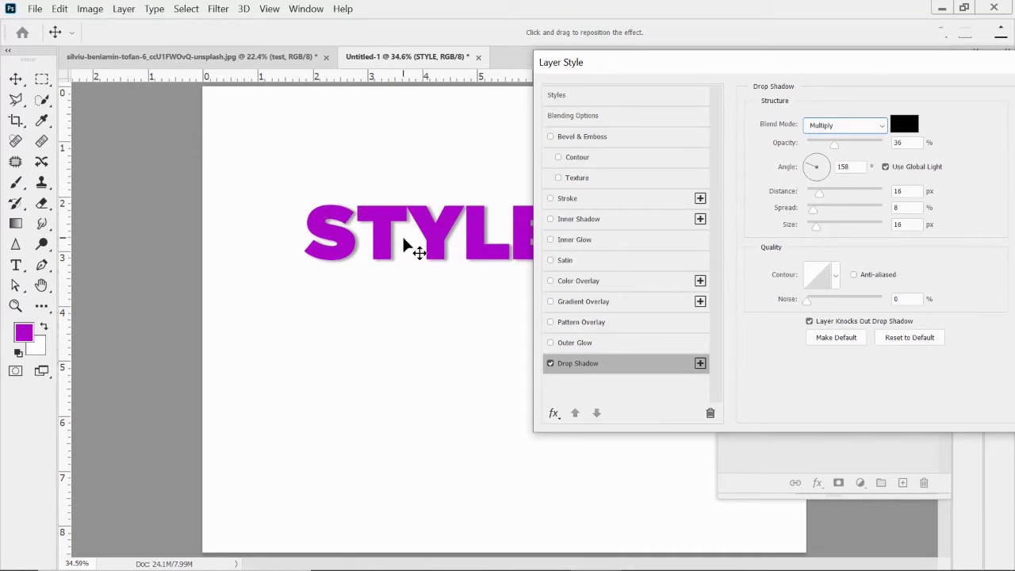
- Enable a Gradient Overlay on the text and apply the second gradient in the second row of the Blues group
{"action": "left_click", "coordinate": [552, 302]}
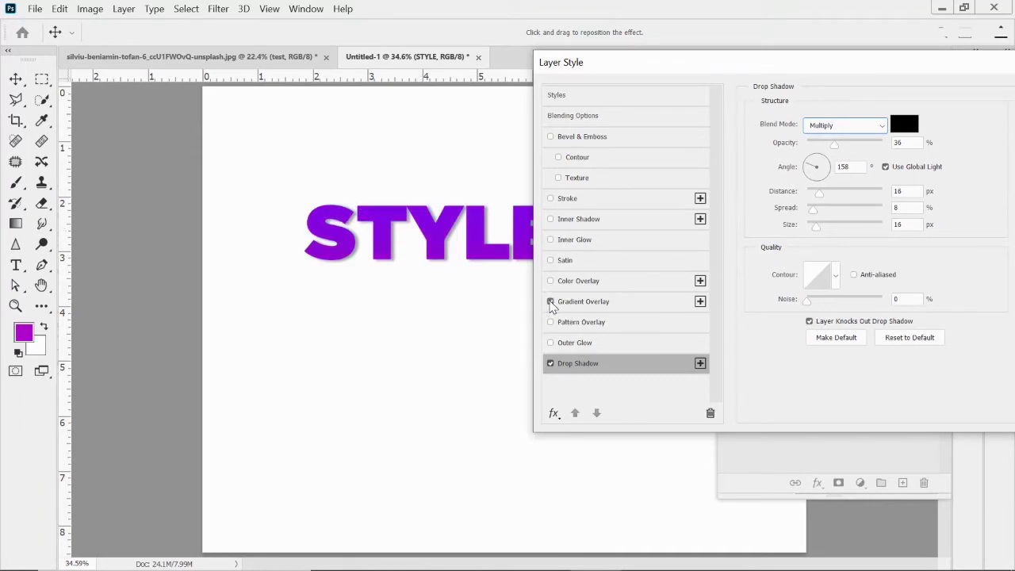
{"action": "left_click", "coordinate": [623, 305]}
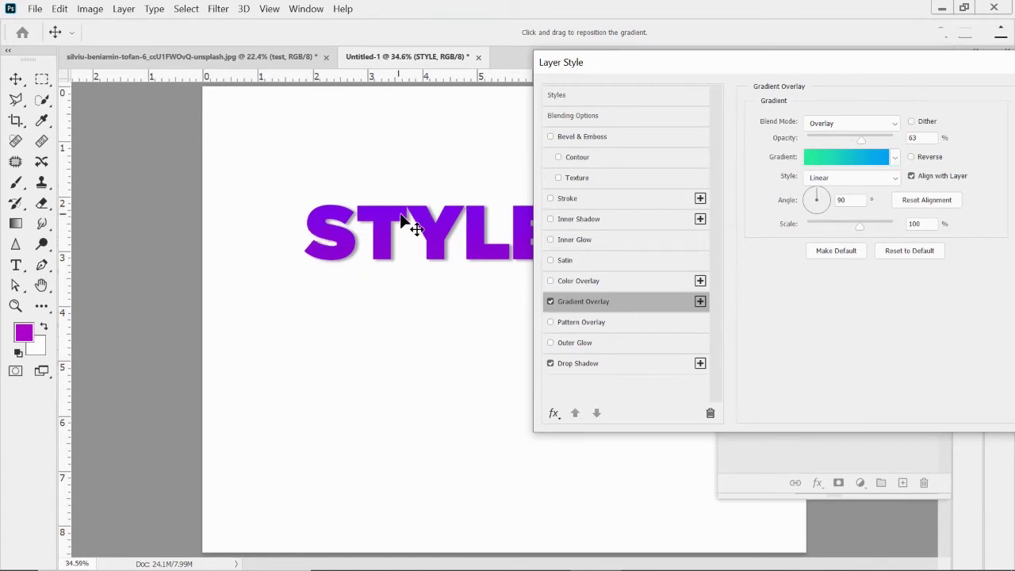
{"action": "left_click", "coordinate": [895, 157]}
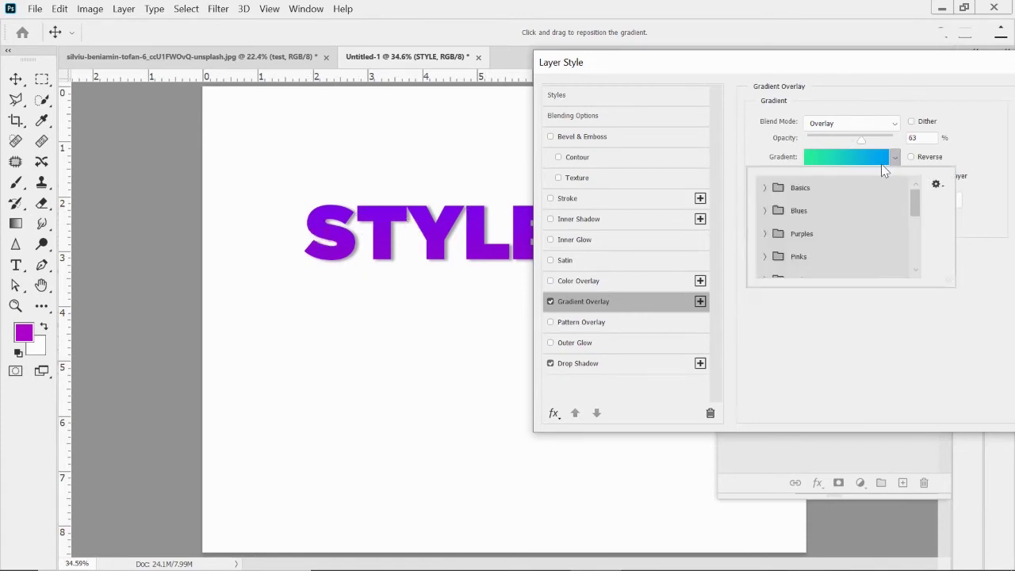
{"action": "left_click", "coordinate": [767, 211]}
{"action": "left_click", "coordinate": [837, 235]}
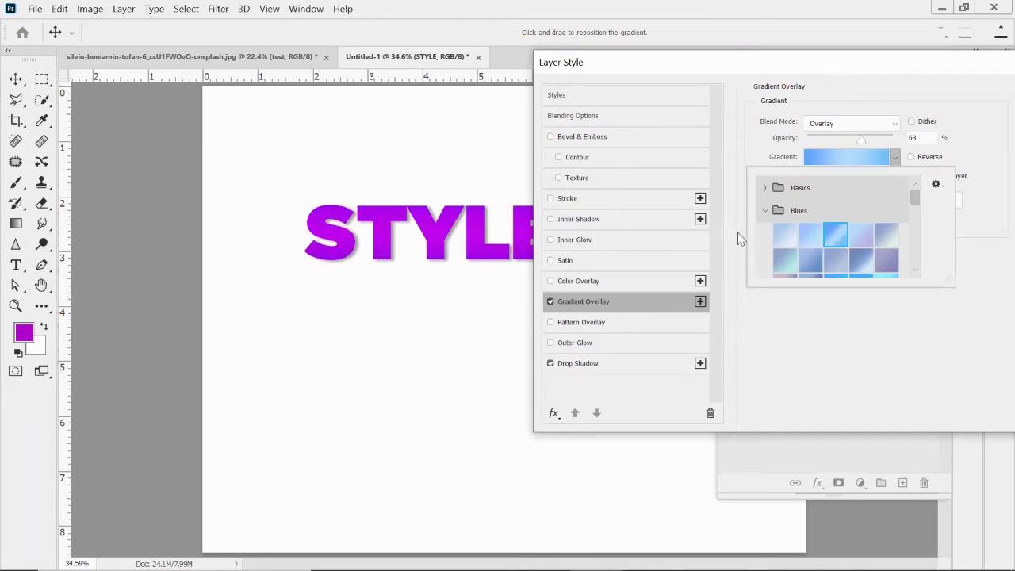
{"action": "left_click", "coordinate": [809, 260]}
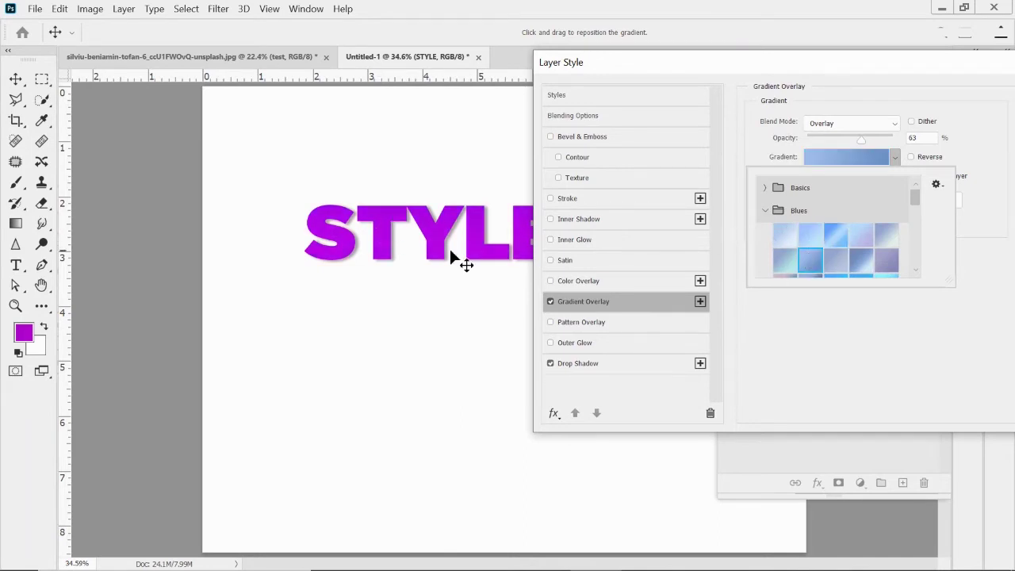
- Set the gradient overlay's blend mode to Multiply, its style to Angle and its angle to -30°
{"action": "left_click", "coordinate": [892, 125]}
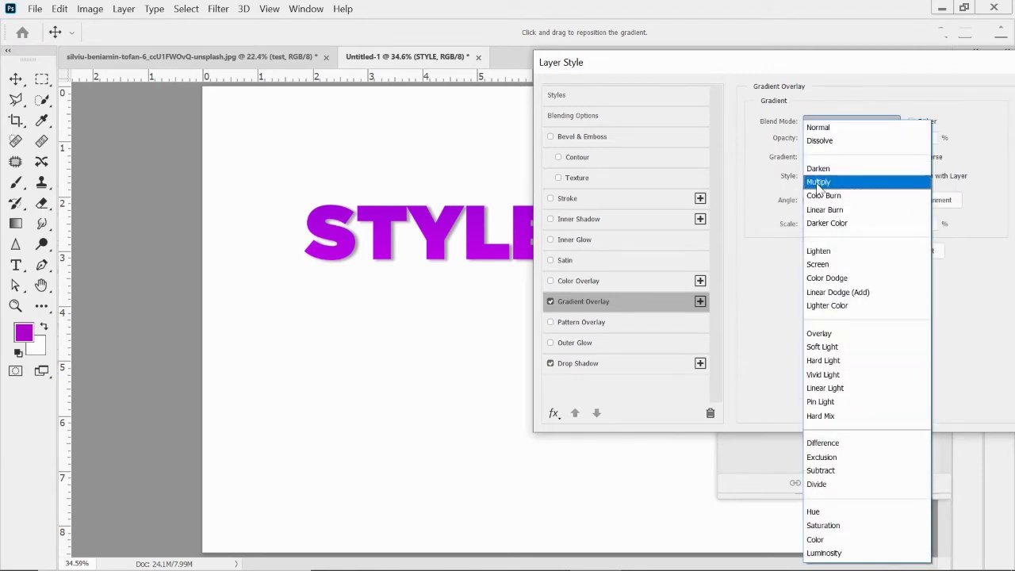
{"action": "left_click", "coordinate": [821, 181]}
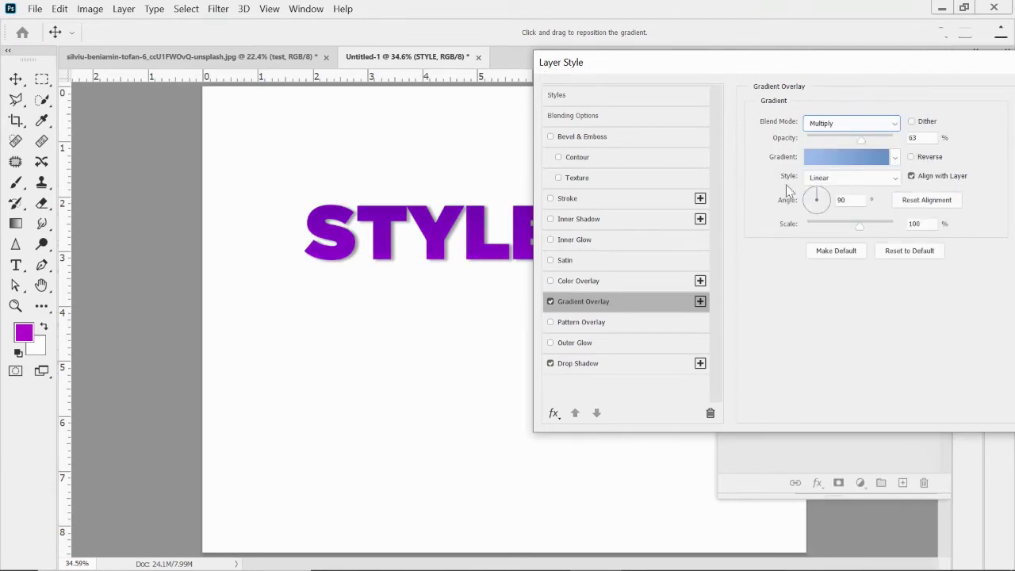
{"action": "left_click", "coordinate": [895, 178]}
{"action": "left_click", "coordinate": [849, 208]}
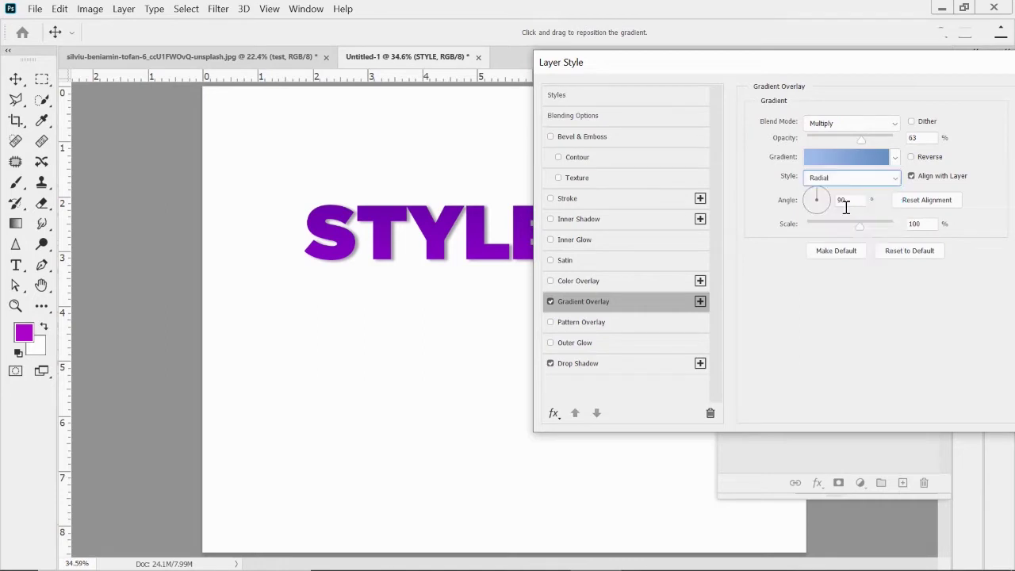
{"action": "left_click", "coordinate": [892, 181]}
{"action": "left_click", "coordinate": [829, 216]}
{"action": "key", "text": "Tab"}
{"action": "left_click_drag", "start_coordinate": [826, 197], "coordinate": [828, 210]}
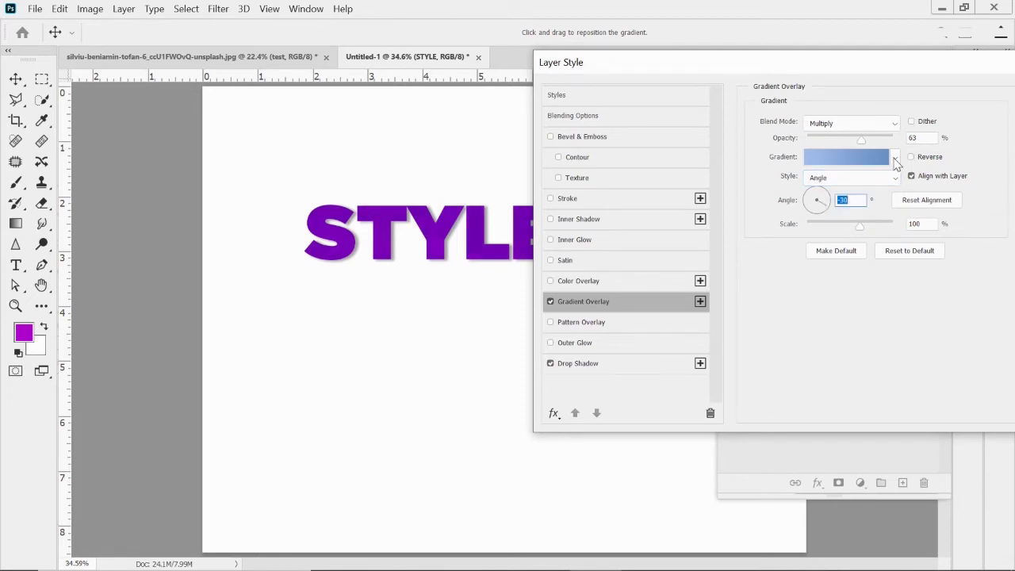
- Apply the Gradient Overlay and Drop Shadow settings to the STYLE layer and close the Layer Style dialog
{"action": "left_click", "coordinate": [896, 161]}
{"action": "left_click", "coordinate": [897, 159]}
{"action": "left_click_drag", "start_coordinate": [855, 62], "coordinate": [648, 75]}
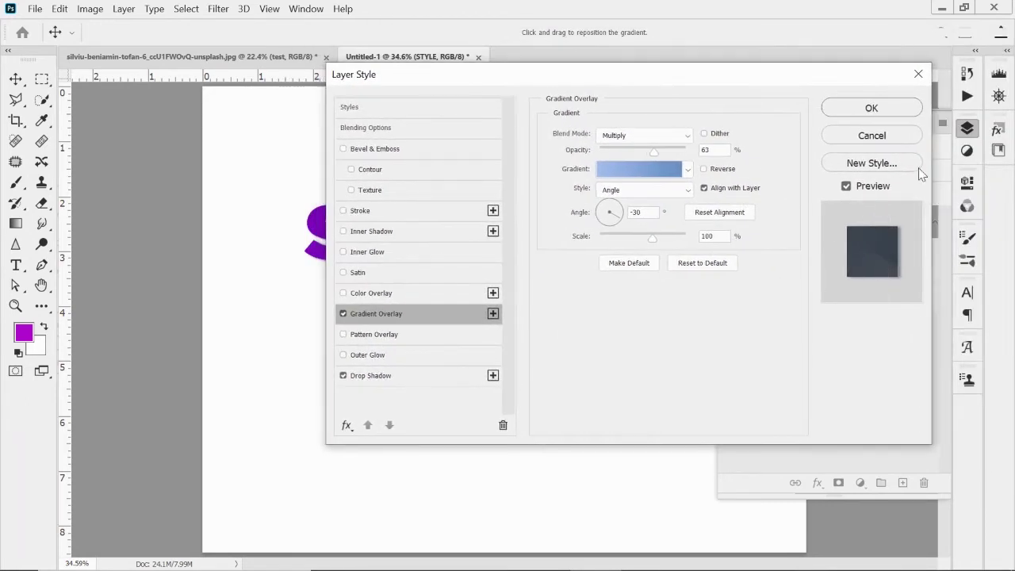
{"action": "left_click", "coordinate": [871, 110]}
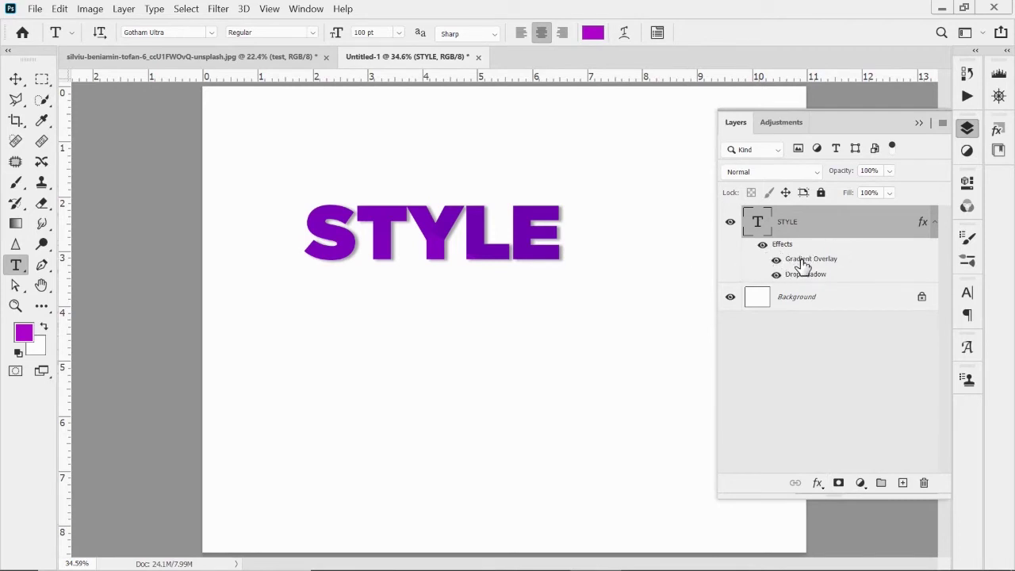
- Hide and show all effects on the STYLE layer to compare the text with and without them
{"action": "left_click", "coordinate": [762, 245]}
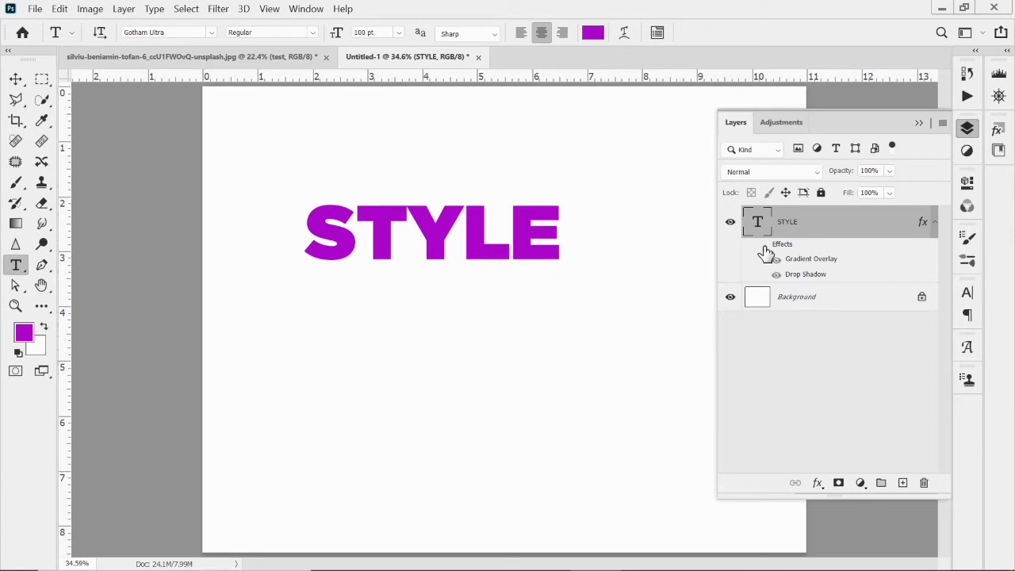
{"action": "left_click", "coordinate": [763, 246]}
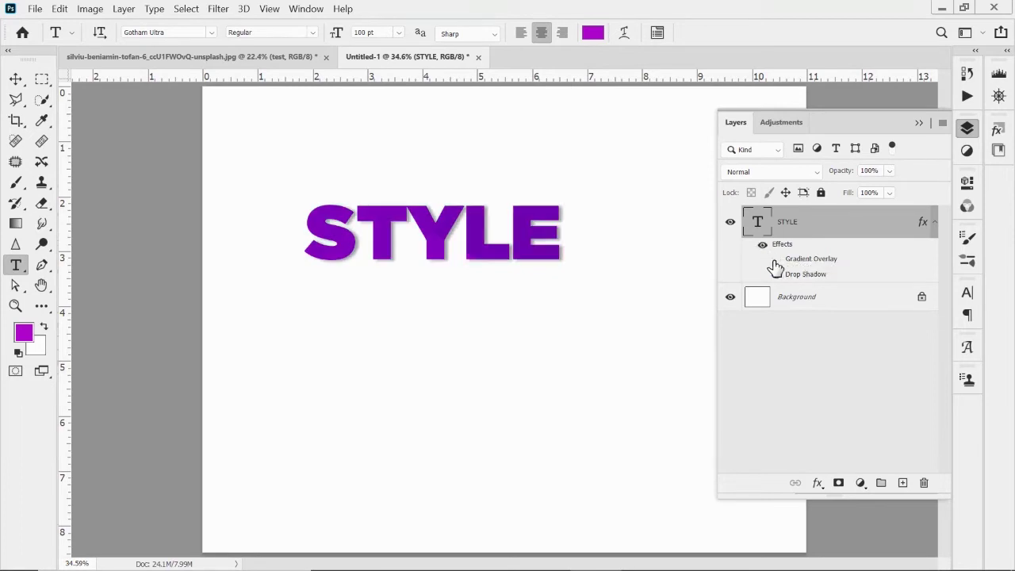
- Toggle the Gradient Overlay and Drop Shadow effects on the STYLE layer individually to compare their contributions
{"action": "left_click", "coordinate": [773, 261]}
{"action": "left_click", "coordinate": [776, 260]}
{"action": "left_click", "coordinate": [777, 275]}
{"action": "left_click", "coordinate": [777, 274]}
- Draw a purple circle about 947 px in diameter below the STYLE text with the Ellipse tool and show the layers again
{"action": "left_click", "coordinate": [41, 305]}
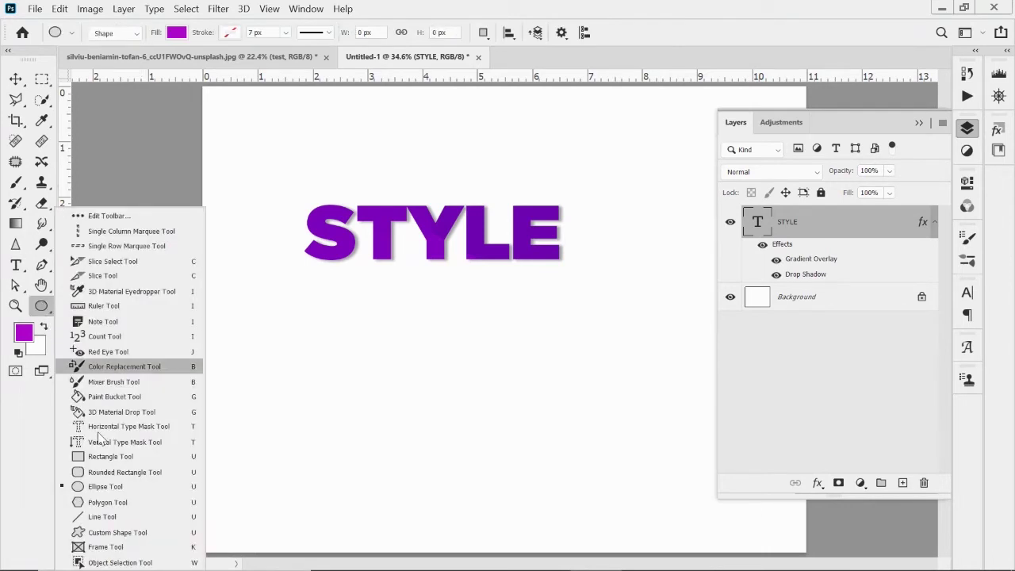
{"action": "left_click", "coordinate": [125, 487]}
{"action": "left_click_drag", "start_coordinate": [324, 318], "coordinate": [591, 493]}
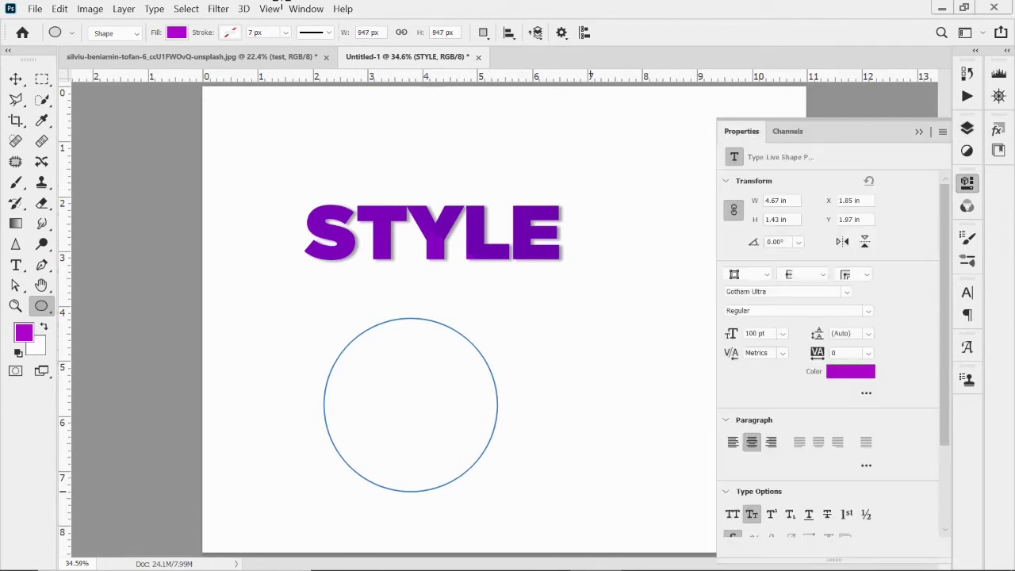
{"action": "left_click", "coordinate": [967, 128]}
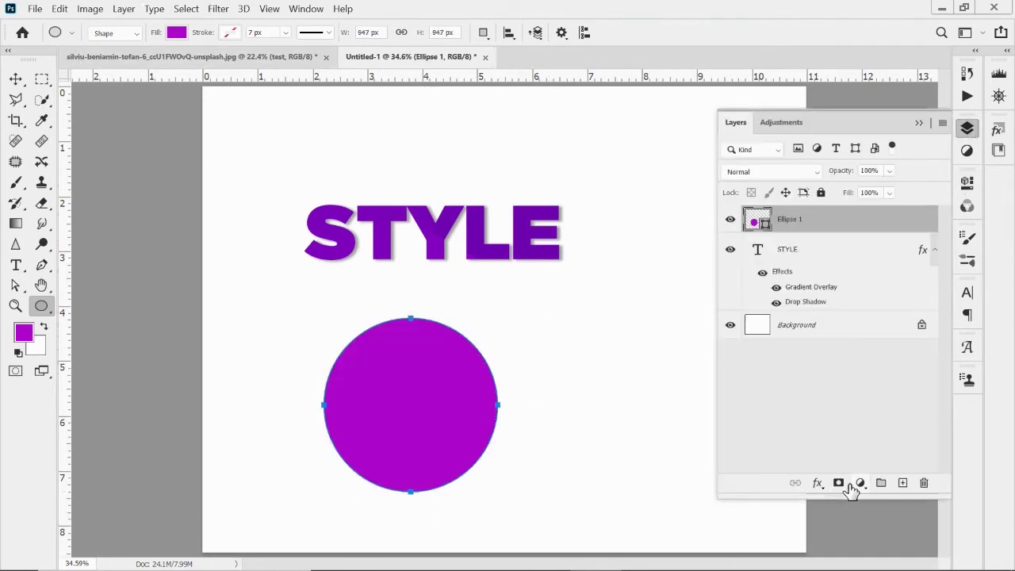
- Add an Inner Glow to the circle's layer, coloured a light tint of purple sampled from the circle
{"action": "left_click", "coordinate": [818, 484]}
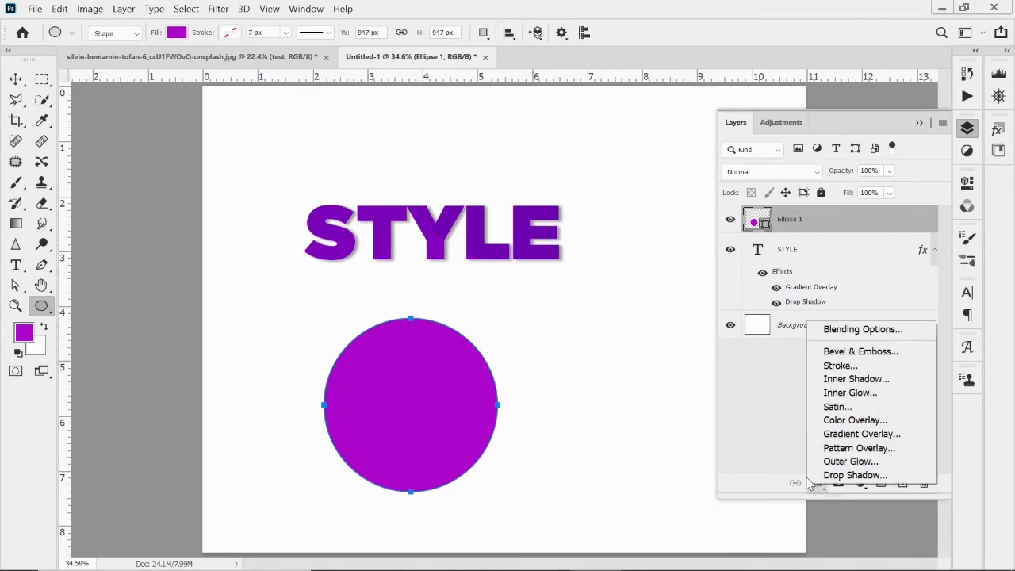
{"action": "left_click", "coordinate": [832, 391]}
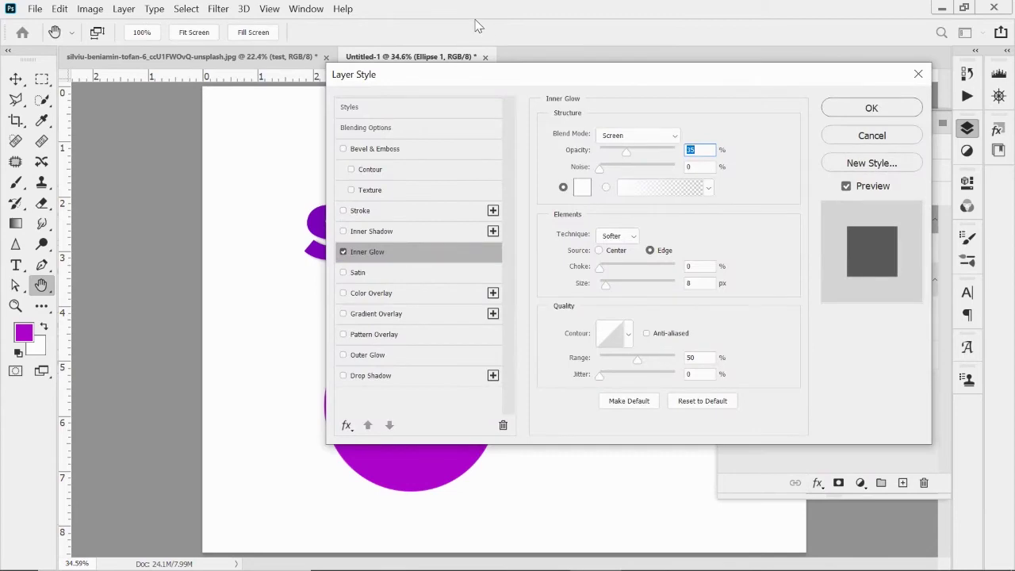
{"action": "left_click_drag", "start_coordinate": [467, 80], "coordinate": [652, 115]}
{"action": "left_click", "coordinate": [767, 223]}
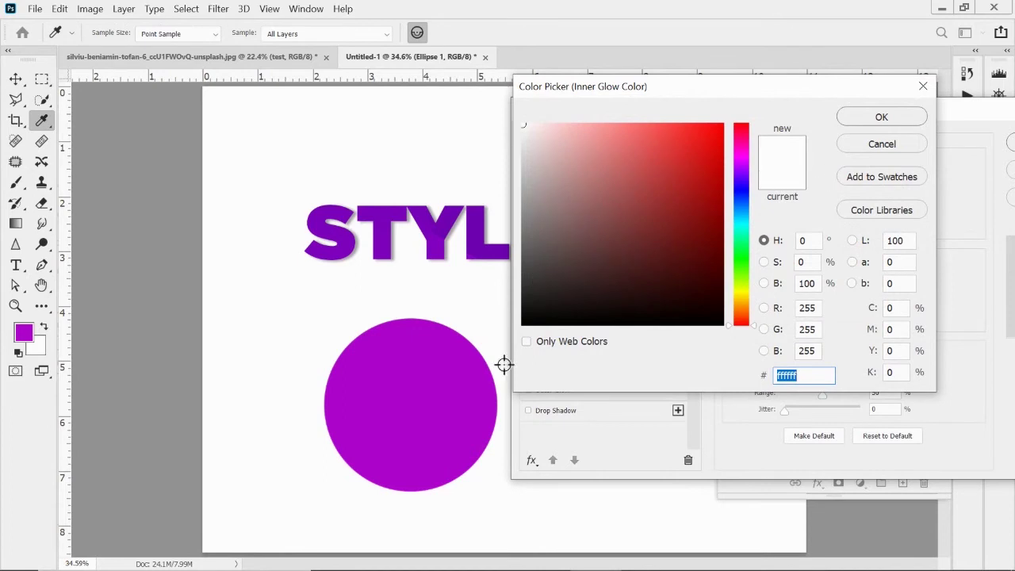
{"action": "left_click", "coordinate": [408, 385]}
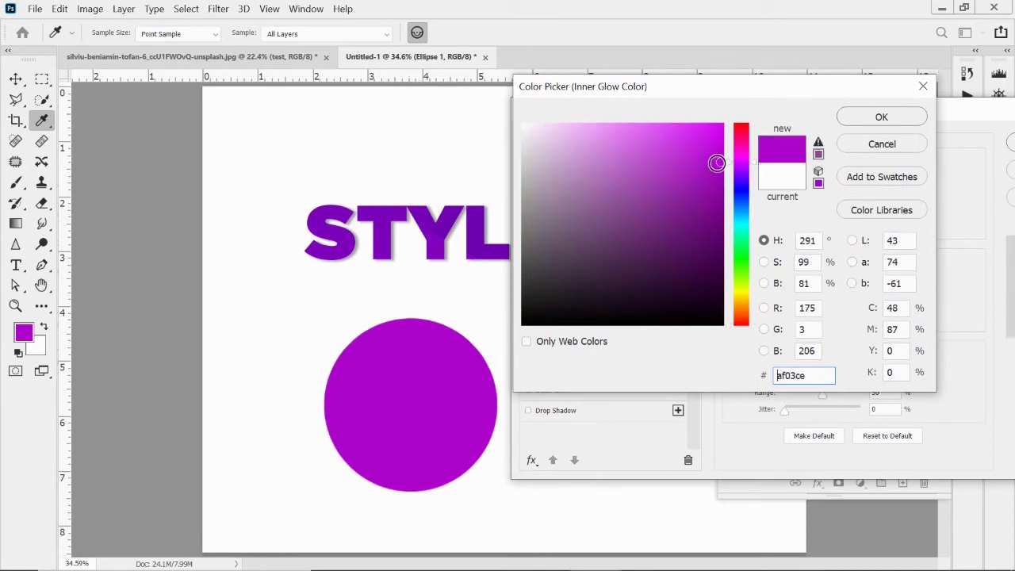
{"action": "left_click_drag", "start_coordinate": [716, 163], "coordinate": [602, 135]}
{"action": "left_click", "coordinate": [880, 118]}
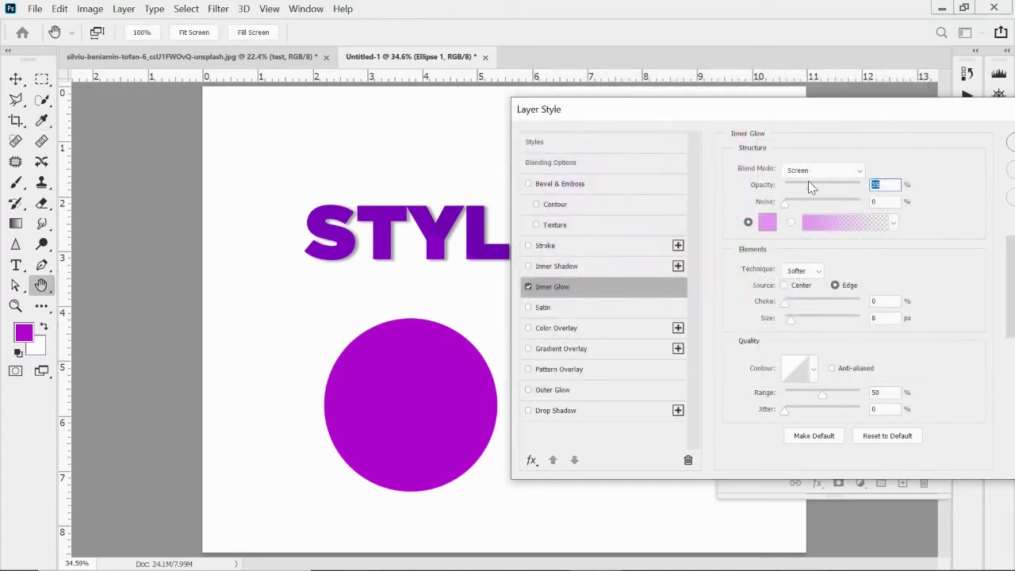
- Set the inner glow to Multiply at 100% opacity, with Edge source, 33% choke and 250 px size
{"action": "left_click", "coordinate": [853, 176]}
{"action": "left_click", "coordinate": [850, 182]}
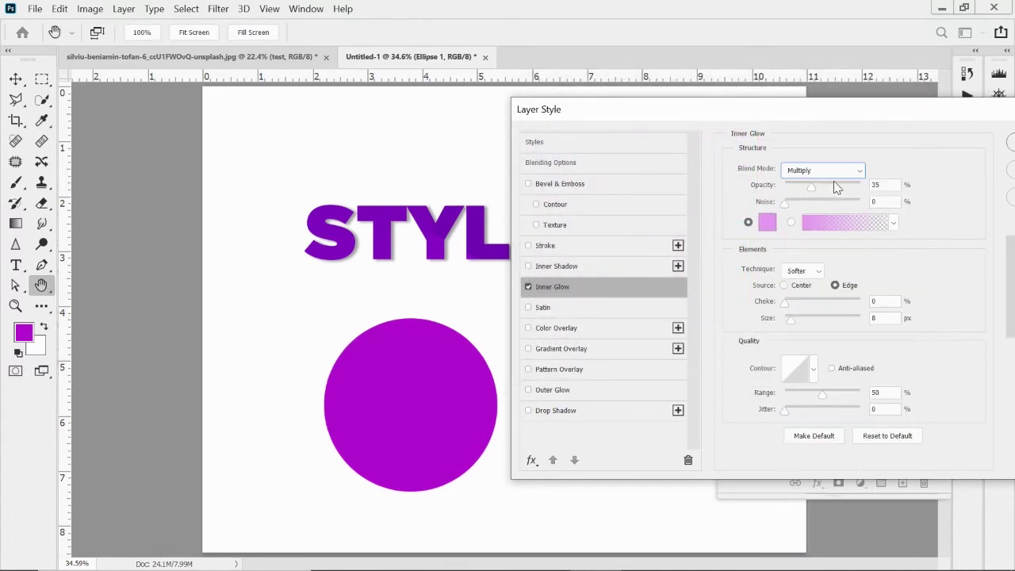
{"action": "left_click_drag", "start_coordinate": [813, 191], "coordinate": [850, 194]}
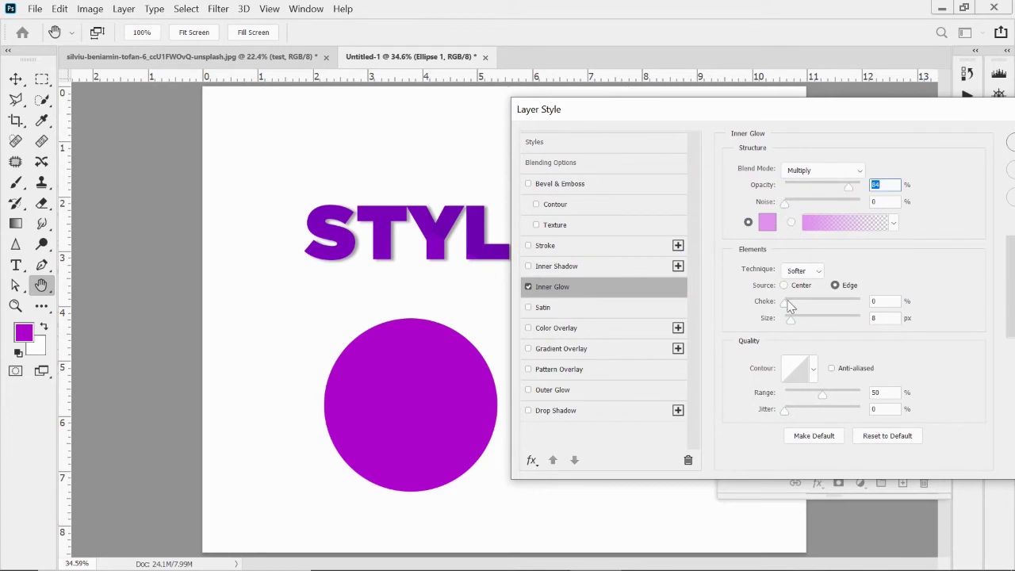
{"action": "mouse_move", "coordinate": [785, 205]}
{"action": "left_mouse_down"}
{"action": "mouse_move", "coordinate": [834, 221]}
{"action": "mouse_move", "coordinate": [855, 206]}
{"action": "mouse_move", "coordinate": [787, 208]}
{"action": "left_mouse_up"}
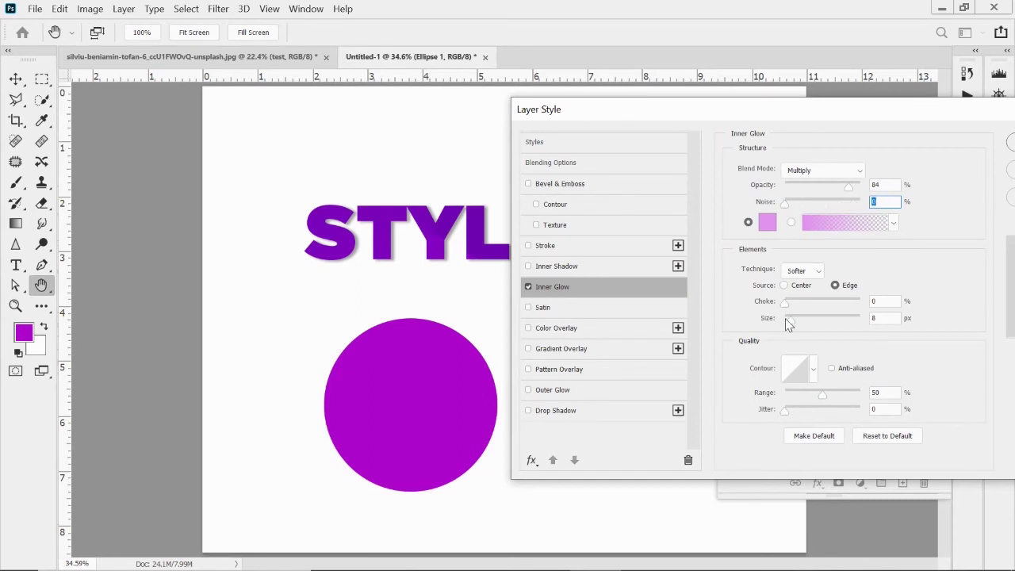
{"action": "left_click_drag", "start_coordinate": [782, 305], "coordinate": [820, 318]}
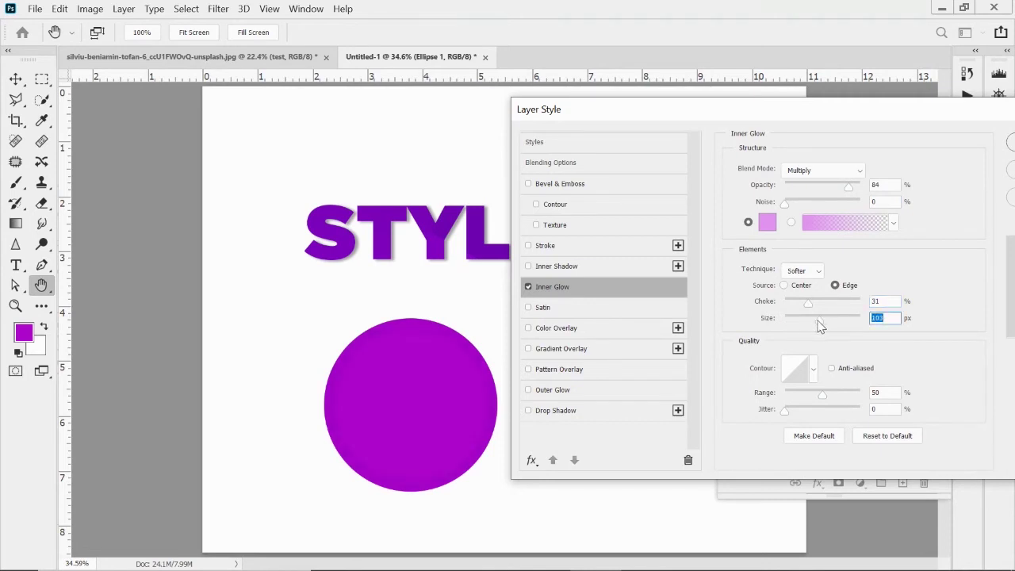
{"action": "left_click_drag", "start_coordinate": [819, 318], "coordinate": [872, 299]}
{"action": "left_click_drag", "start_coordinate": [850, 189], "coordinate": [878, 186]}
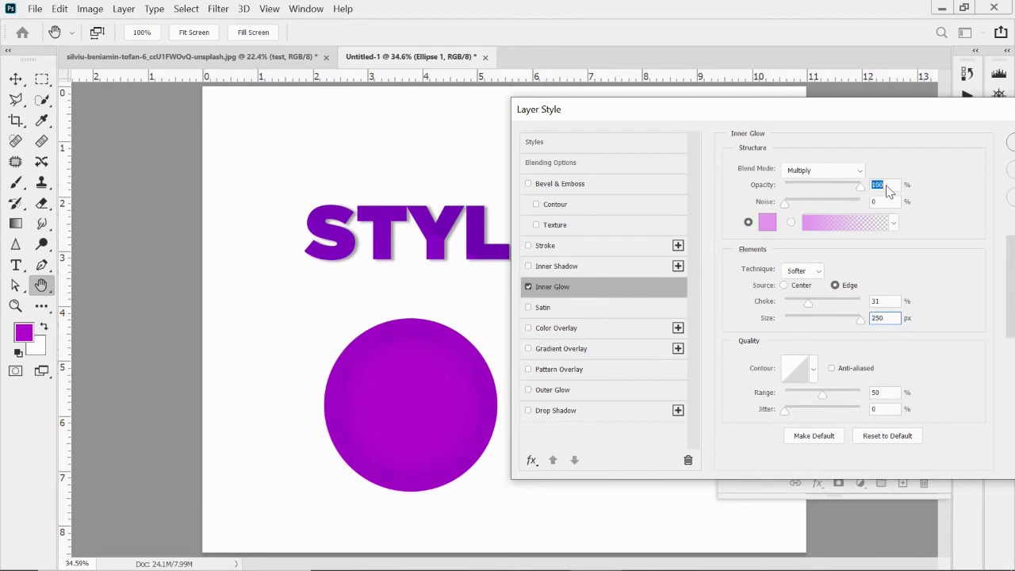
{"action": "mouse_move", "coordinate": [809, 301]}
{"action": "left_mouse_down"}
{"action": "mouse_move", "coordinate": [855, 293]}
{"action": "mouse_move", "coordinate": [818, 289]}
{"action": "mouse_move", "coordinate": [896, 283]}
{"action": "mouse_move", "coordinate": [800, 300]}
{"action": "left_mouse_up"}
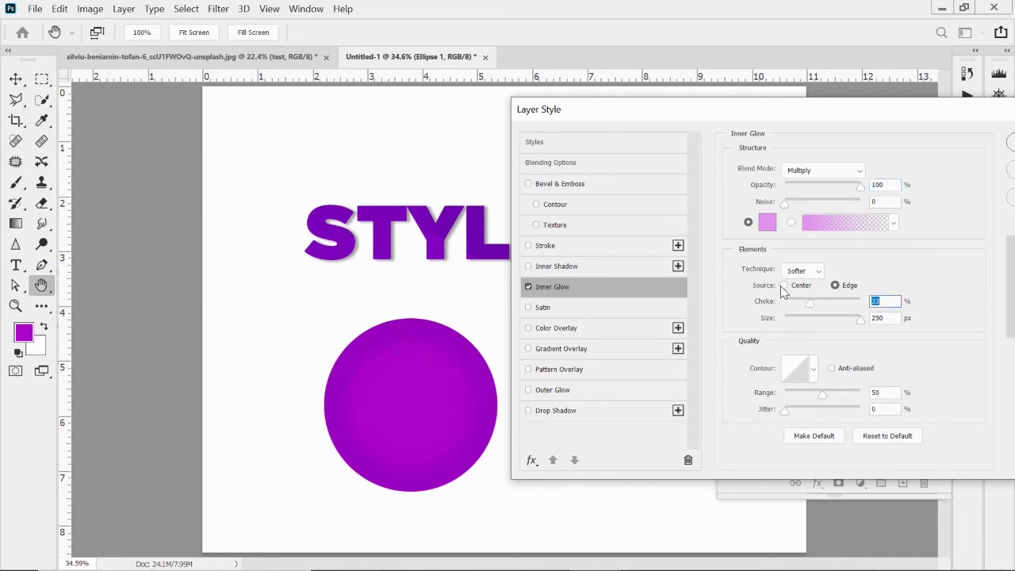
{"action": "left_click", "coordinate": [784, 286]}
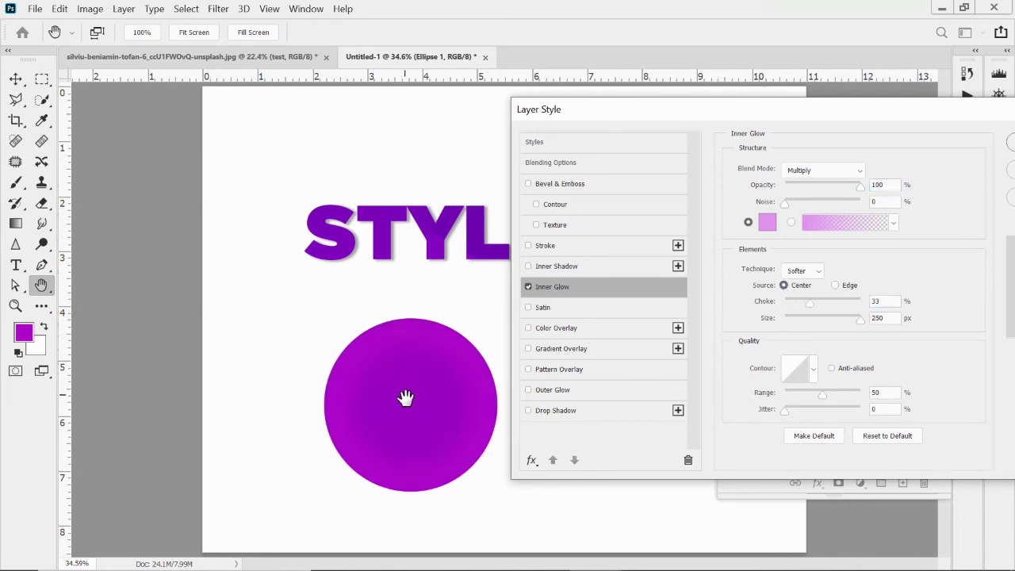
{"action": "left_click", "coordinate": [836, 286]}
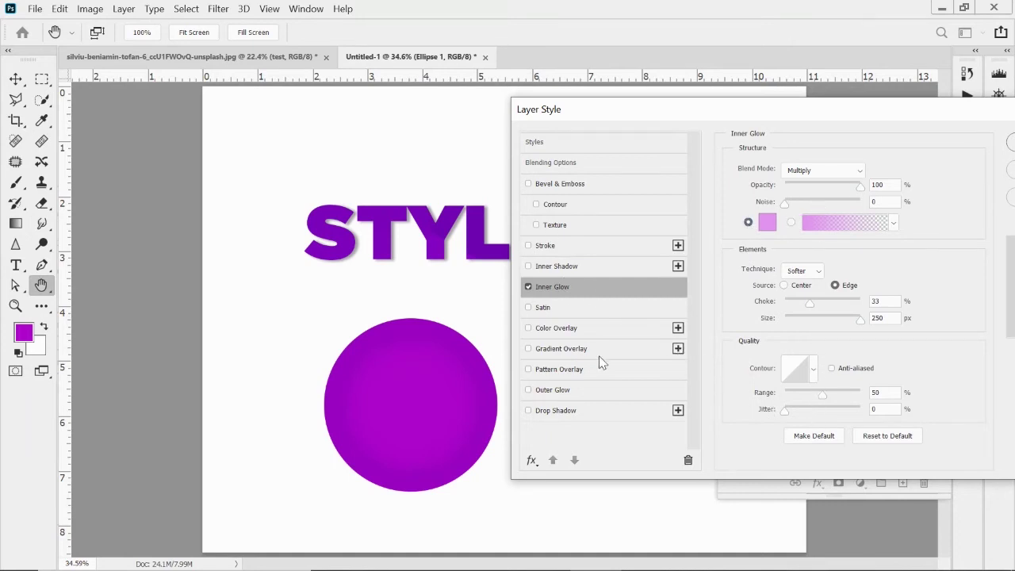
- Enable an Outer Glow on the circle and set its blend mode to Multiply
{"action": "left_click", "coordinate": [529, 390]}
{"action": "left_click", "coordinate": [619, 395]}
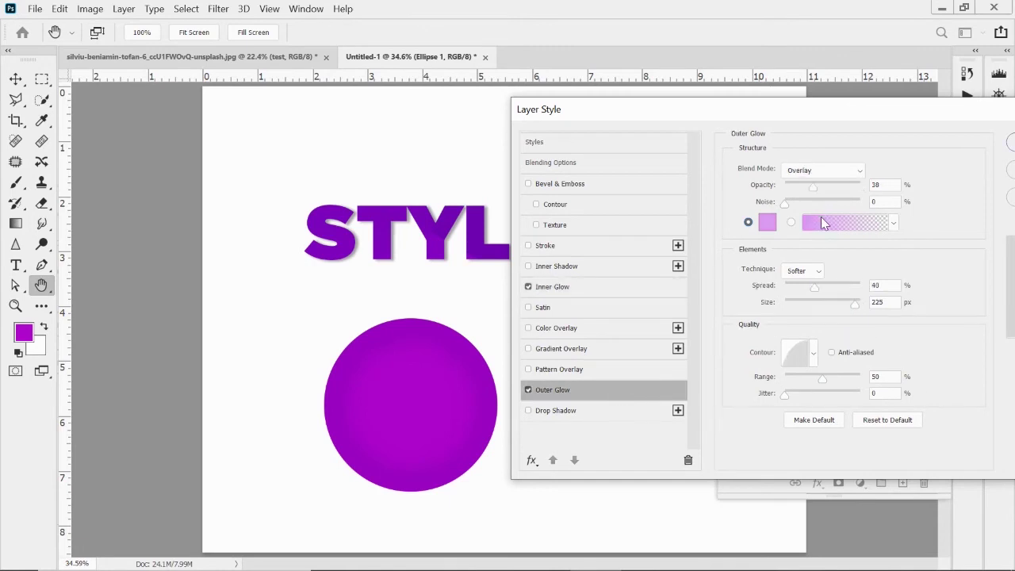
{"action": "left_click", "coordinate": [598, 290]}
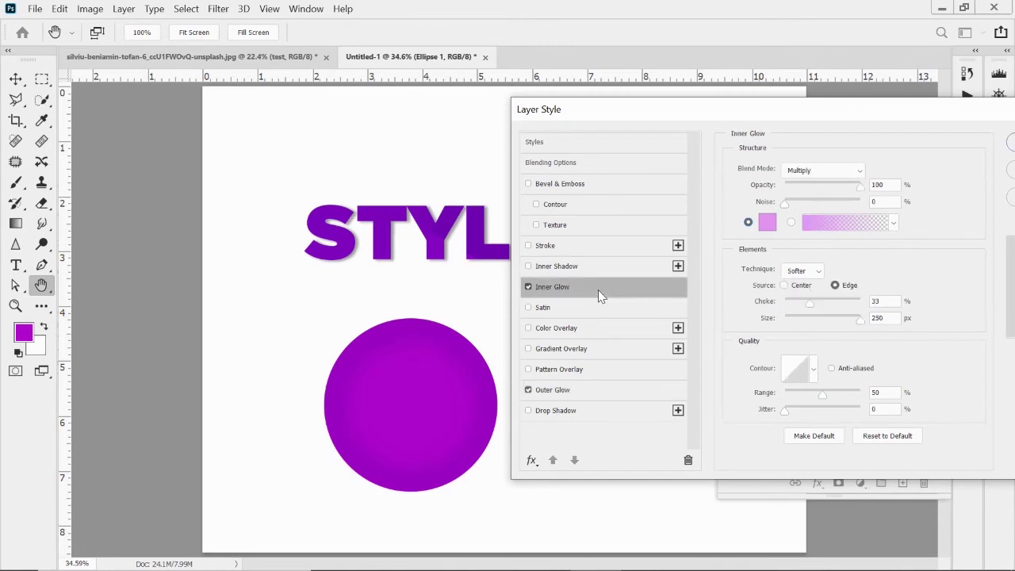
{"action": "left_click", "coordinate": [618, 394]}
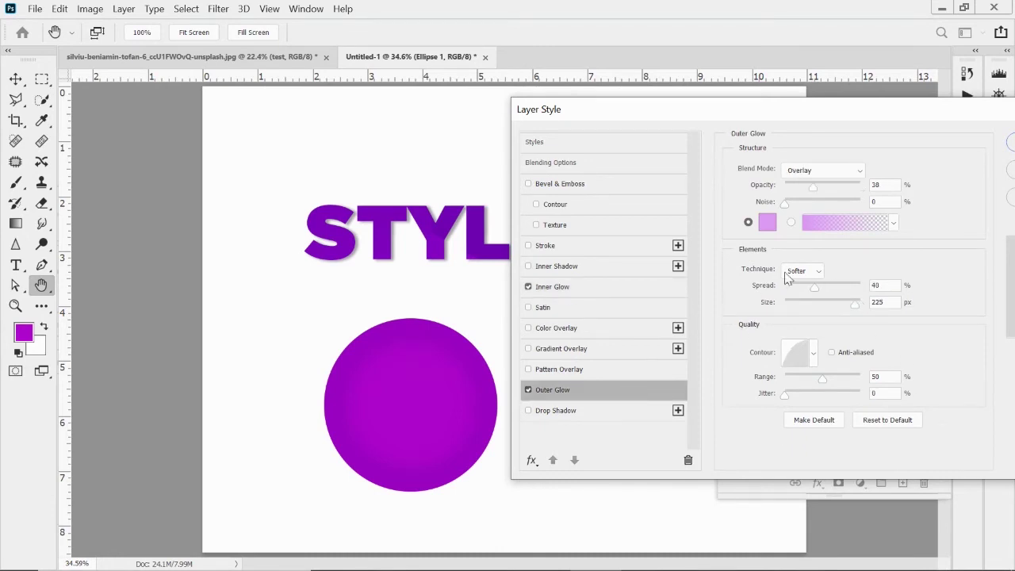
{"action": "left_click", "coordinate": [860, 169]}
{"action": "left_click", "coordinate": [825, 180]}
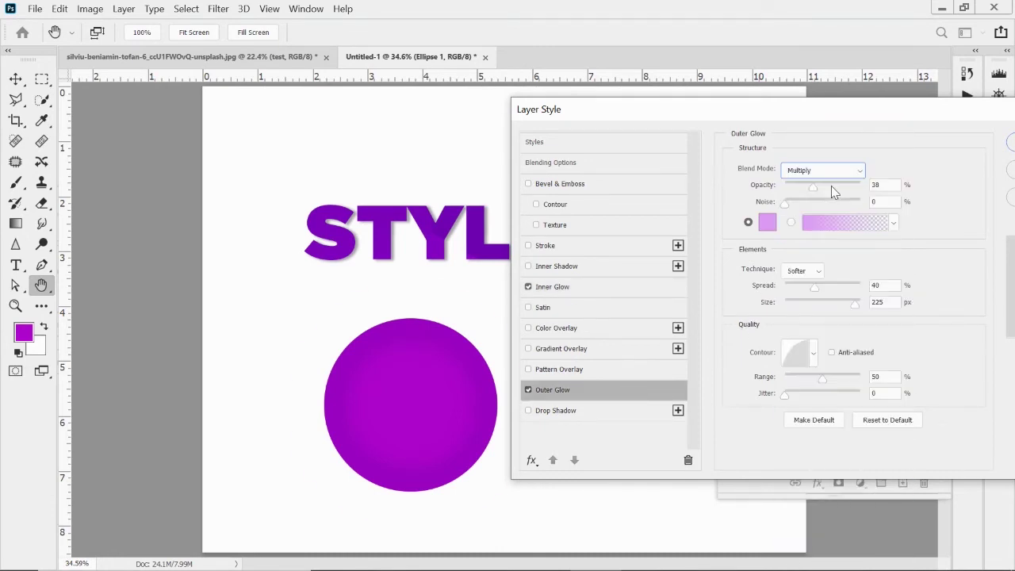
- Set the outer glow colour to the saturated purple 9209cb
{"action": "left_click", "coordinate": [767, 222]}
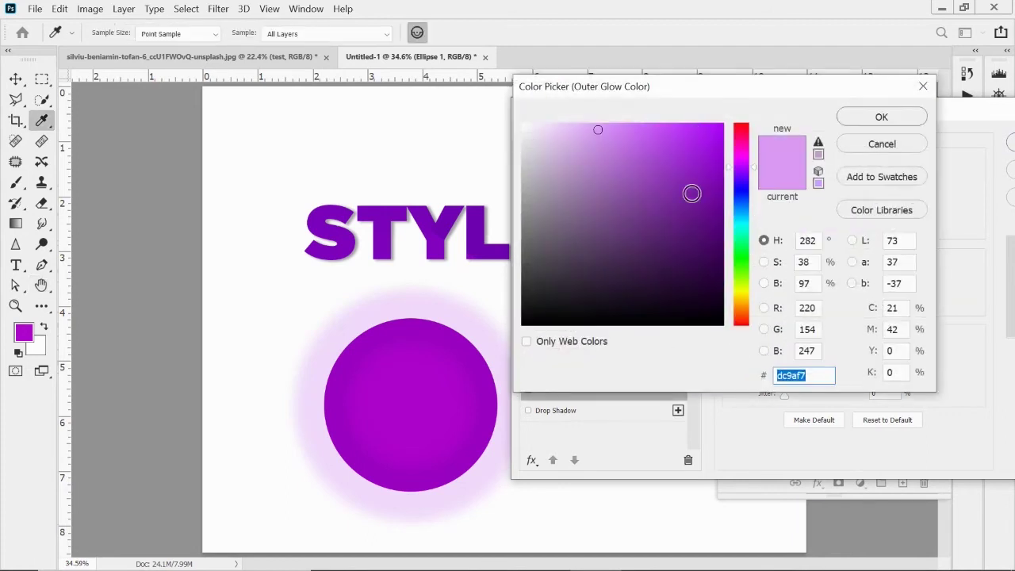
{"action": "left_click", "coordinate": [715, 267]}
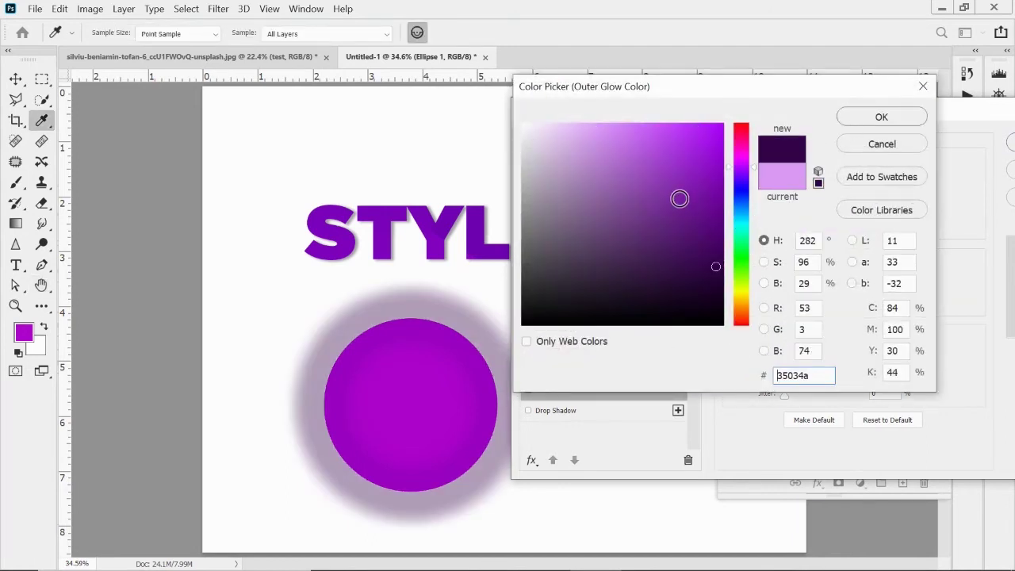
{"action": "left_click", "coordinate": [715, 164]}
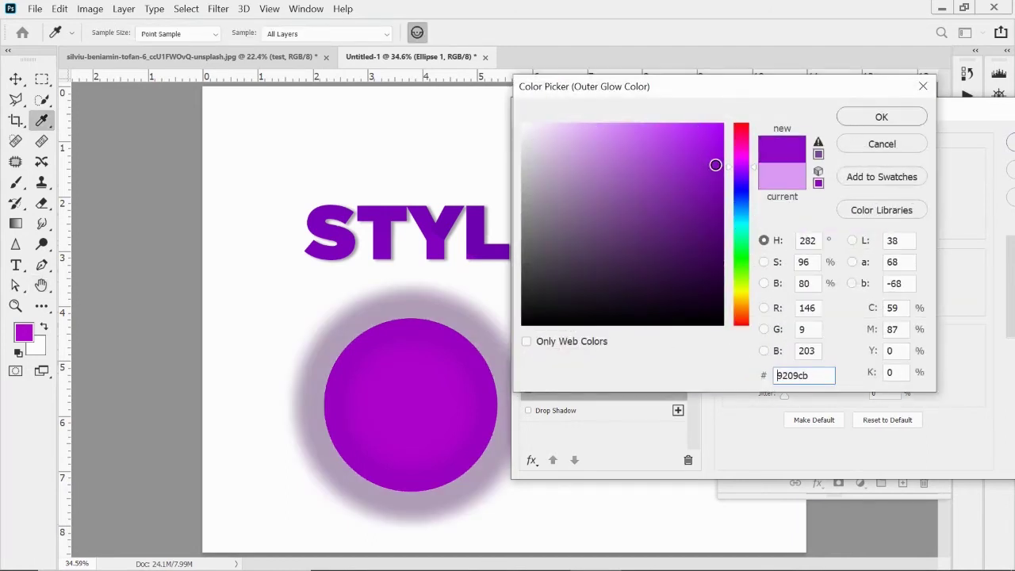
{"action": "left_click", "coordinate": [867, 119]}
- Set the outer glow's opacity to 21%, its spread to 4% and its size to 163 px
{"action": "left_click_drag", "start_coordinate": [812, 191], "coordinate": [801, 189]}
{"action": "left_click", "coordinate": [816, 288]}
{"action": "left_click_drag", "start_coordinate": [818, 294], "coordinate": [798, 294]}
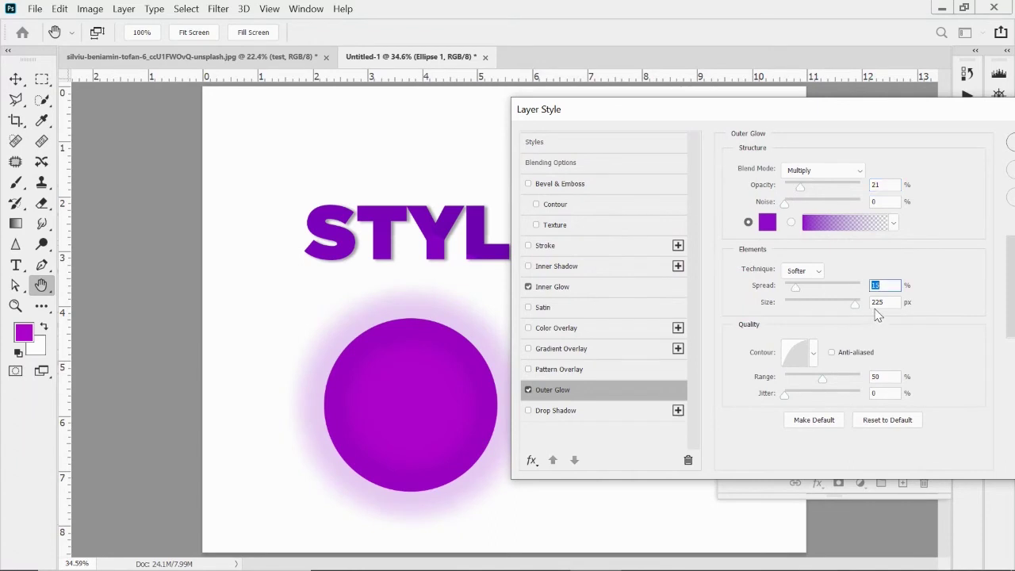
{"action": "left_click_drag", "start_coordinate": [857, 307], "coordinate": [792, 293]}
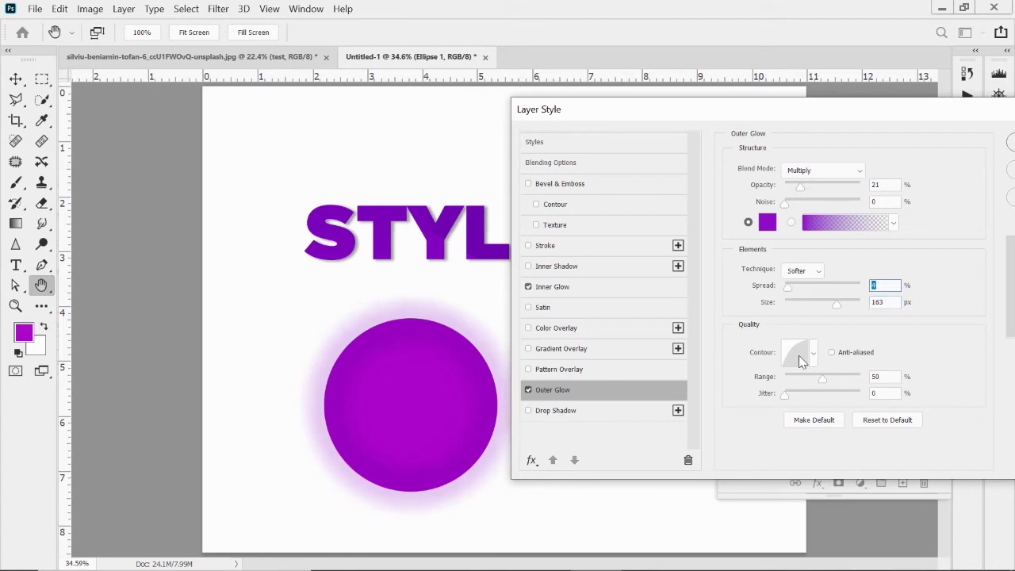
- Try several contour presets on the outer glow and go back to the first contour in the second row
{"action": "left_click_drag", "start_coordinate": [725, 118], "coordinate": [774, 87]}
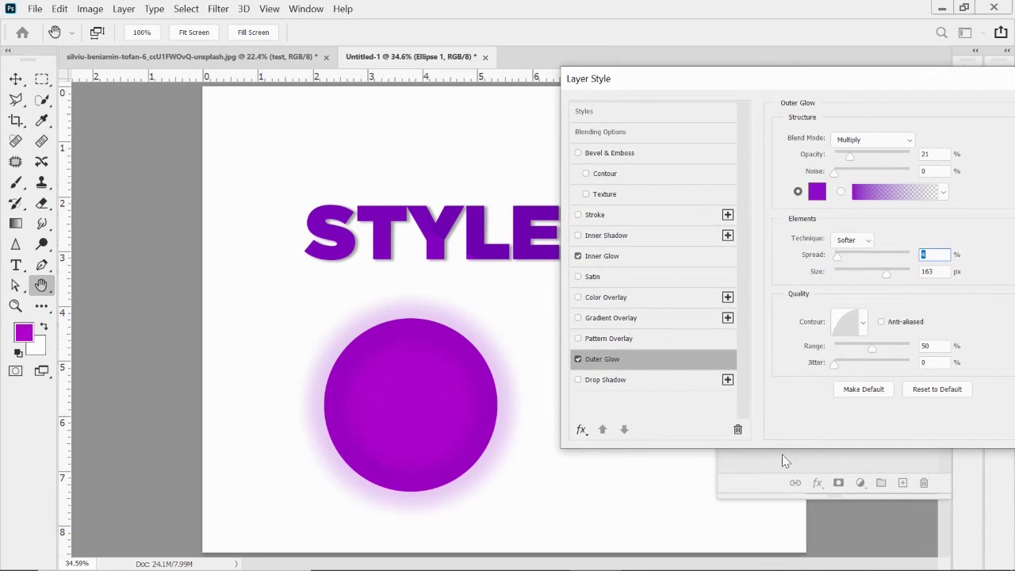
{"action": "left_click", "coordinate": [866, 323]}
{"action": "left_click", "coordinate": [843, 361]}
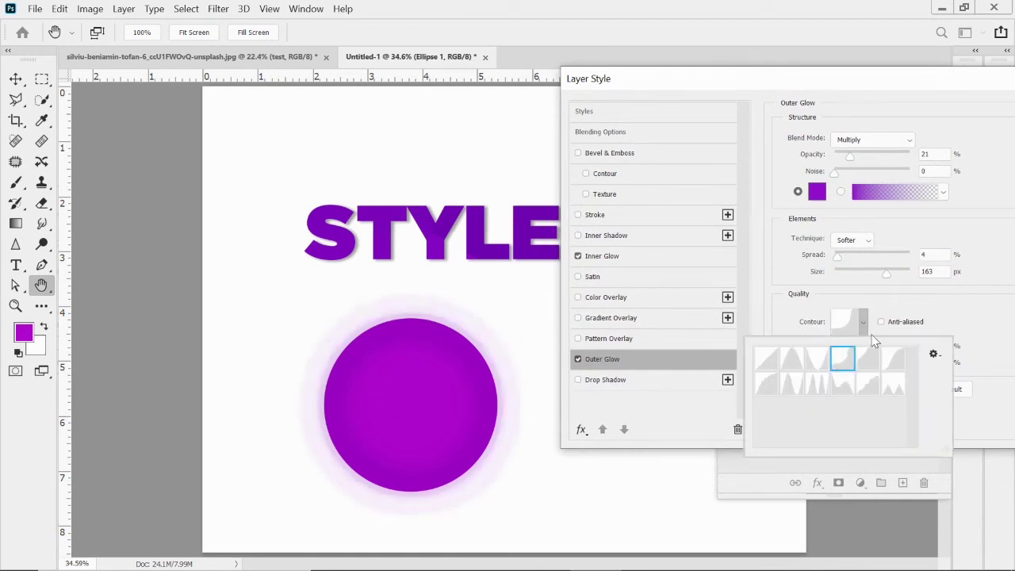
{"action": "left_click", "coordinate": [816, 387]}
{"action": "left_click", "coordinate": [790, 387]}
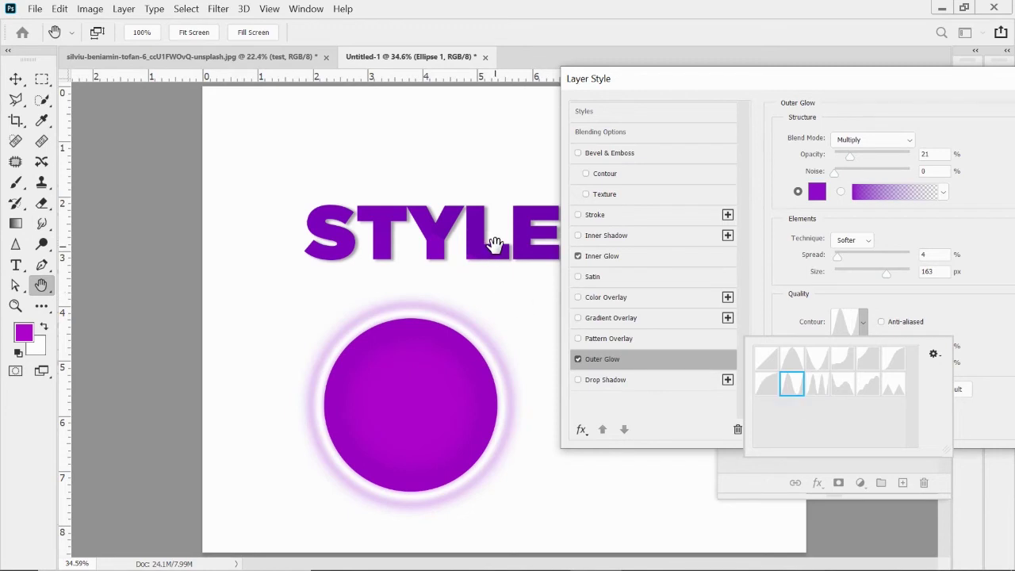
{"action": "left_click", "coordinate": [766, 384]}
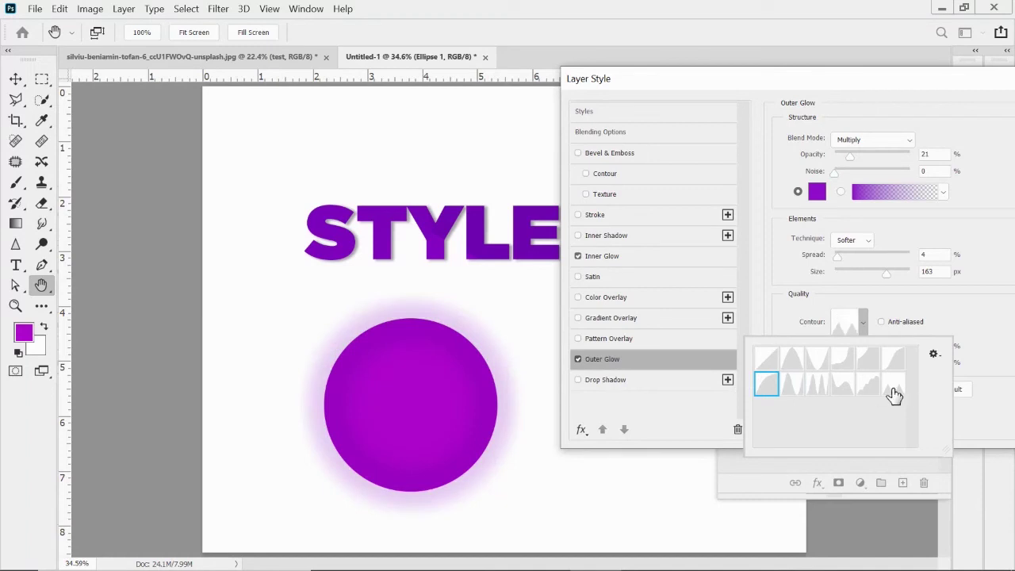
{"action": "left_click", "coordinate": [894, 392]}
{"action": "left_click", "coordinate": [766, 359]}
{"action": "left_click", "coordinate": [767, 385]}
{"action": "left_click", "coordinate": [768, 353]}
{"action": "left_click", "coordinate": [766, 386]}
{"action": "left_click", "coordinate": [865, 324]}
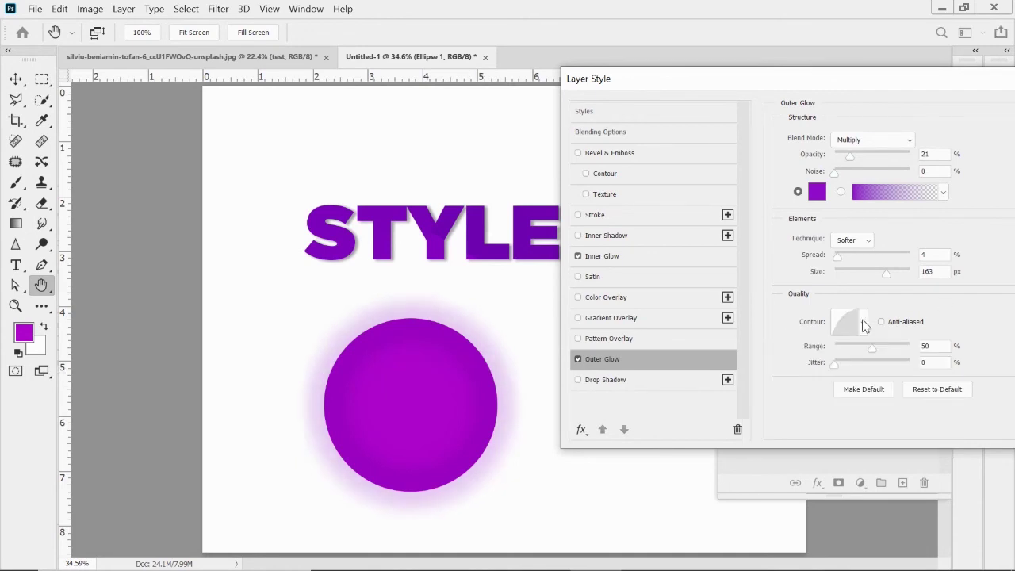
- Apply the Inner Glow and Outer Glow settings to the circle and close the Layer Style dialog
{"action": "left_click_drag", "start_coordinate": [822, 80], "coordinate": [552, 76]}
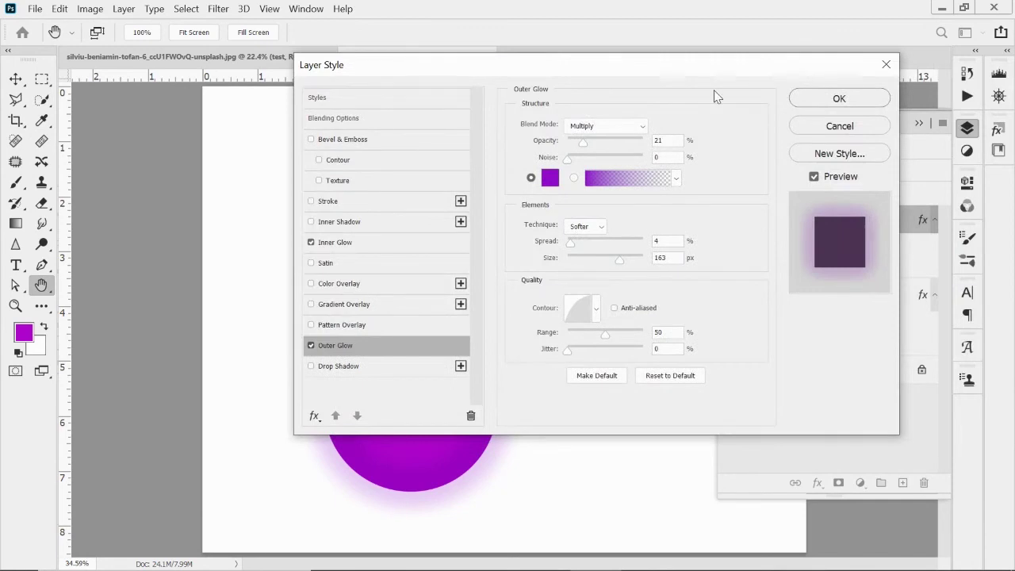
{"action": "left_click", "coordinate": [838, 98]}
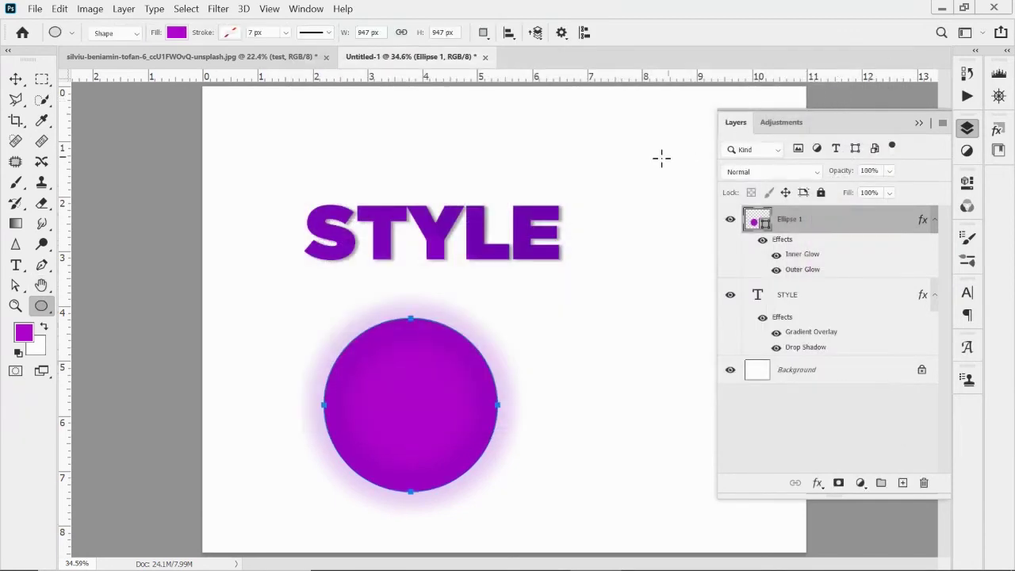
- Add the text TYPE above the word STYLE as a new 100 pt text layer and commit it
{"action": "left_click", "coordinate": [15, 264]}
{"action": "left_click", "coordinate": [422, 142]}
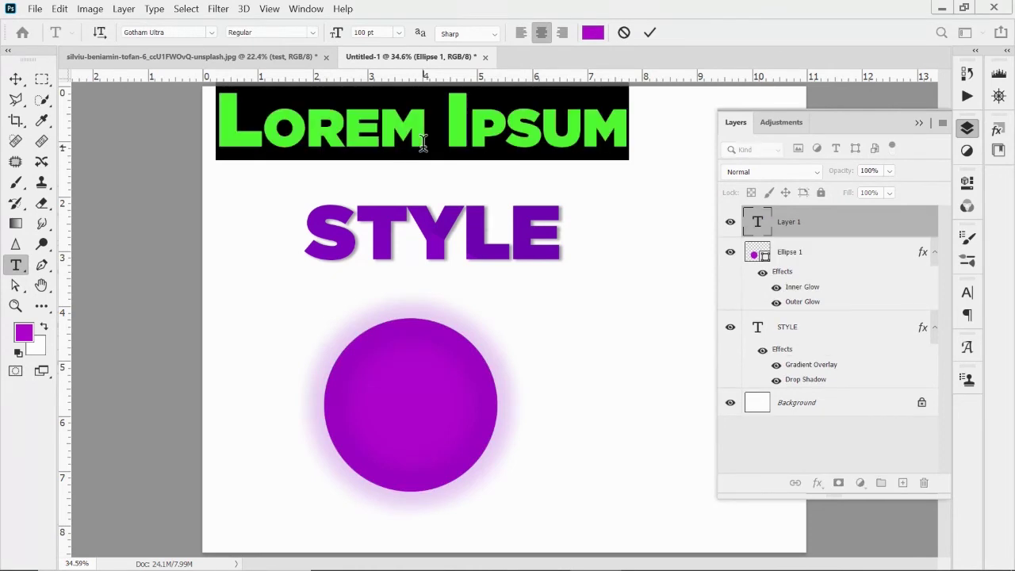
{"action": "type", "text": "TYPE"}
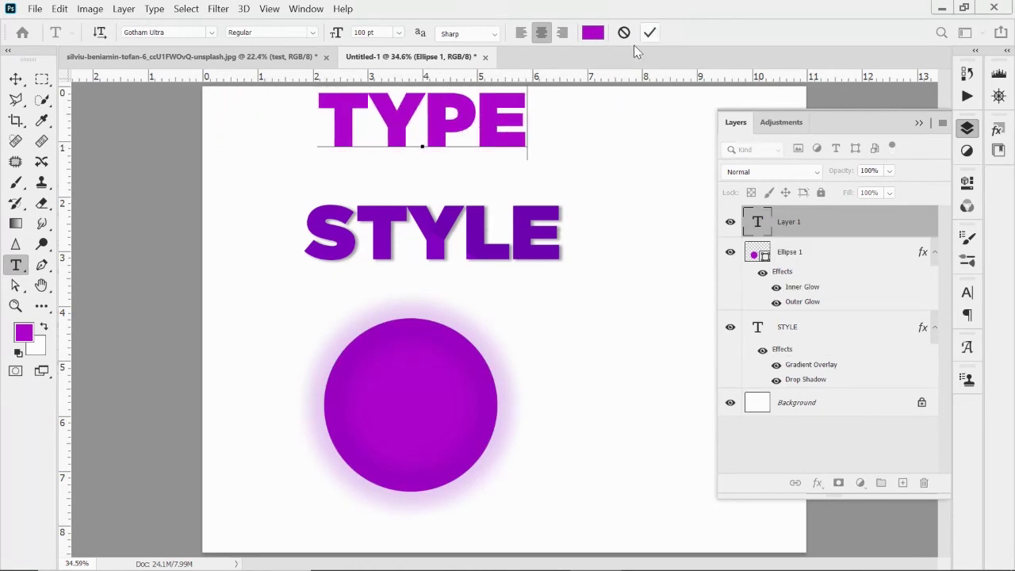
{"action": "left_click", "coordinate": [649, 33]}
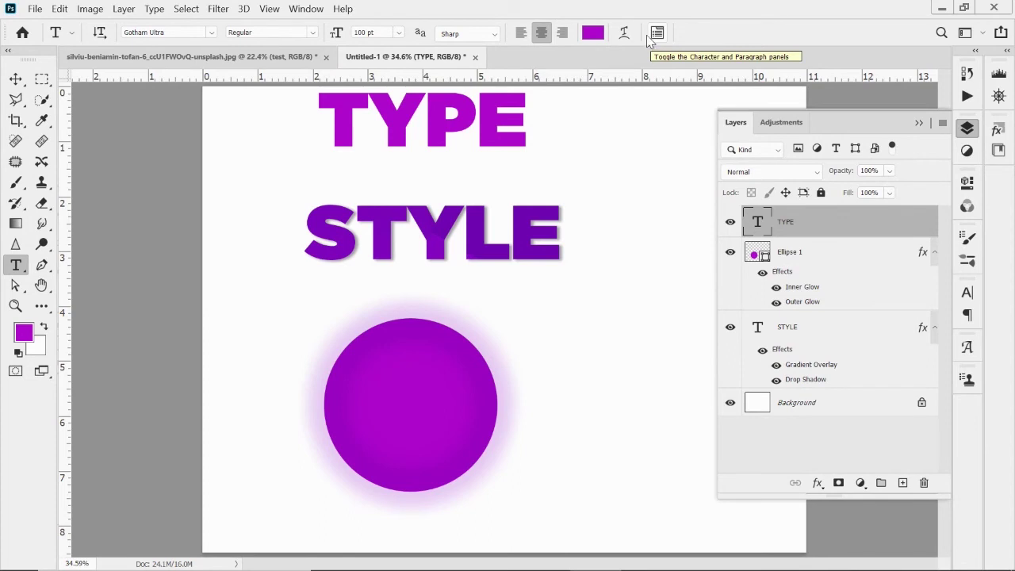
- Move the TYPE text down closer to STYLE and add a 10 px Stroke effect to its layer
{"action": "left_click", "coordinate": [16, 78]}
{"action": "left_click_drag", "start_coordinate": [436, 131], "coordinate": [463, 148]}
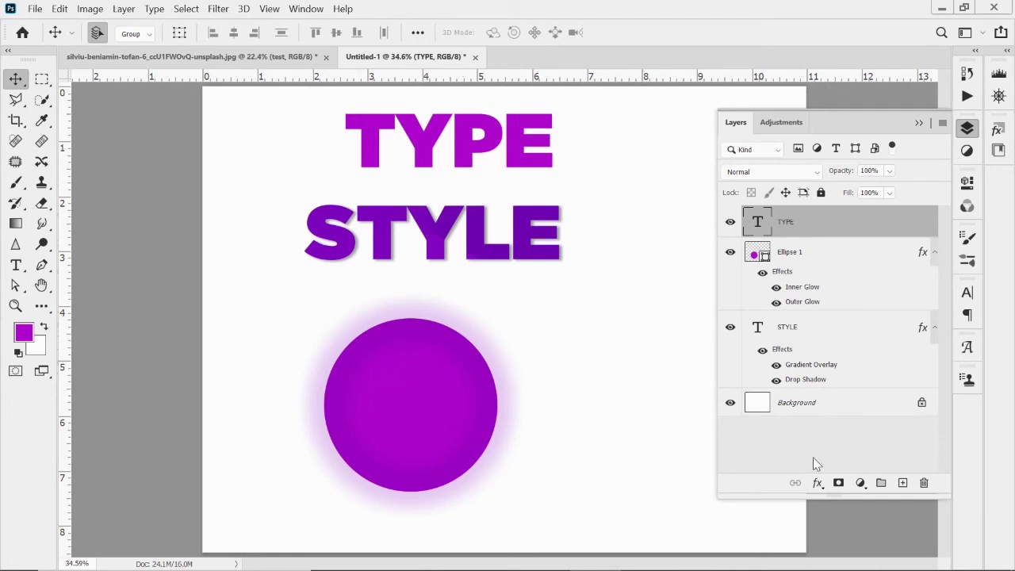
{"action": "left_click", "coordinate": [817, 485]}
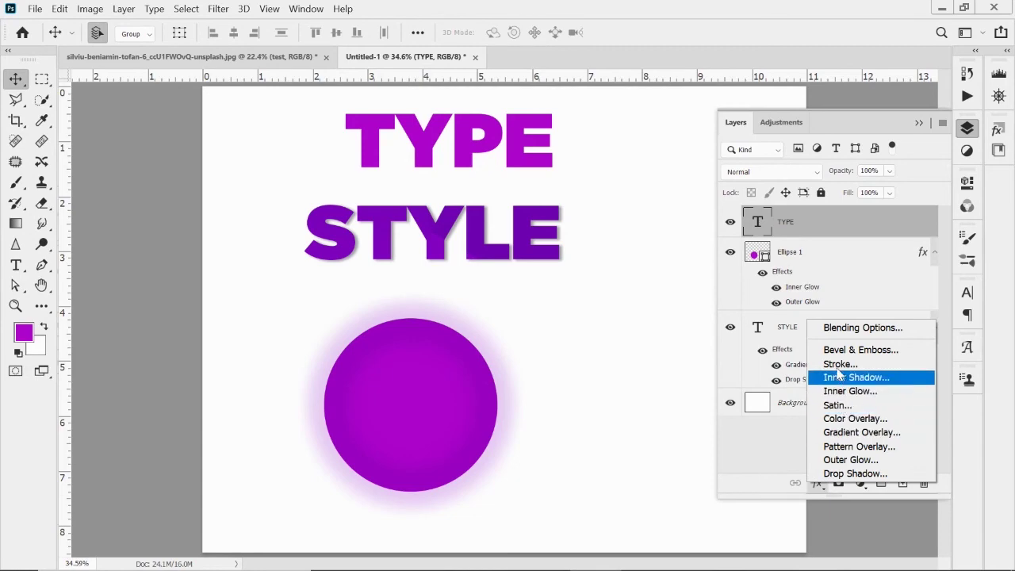
{"action": "left_click", "coordinate": [838, 364]}
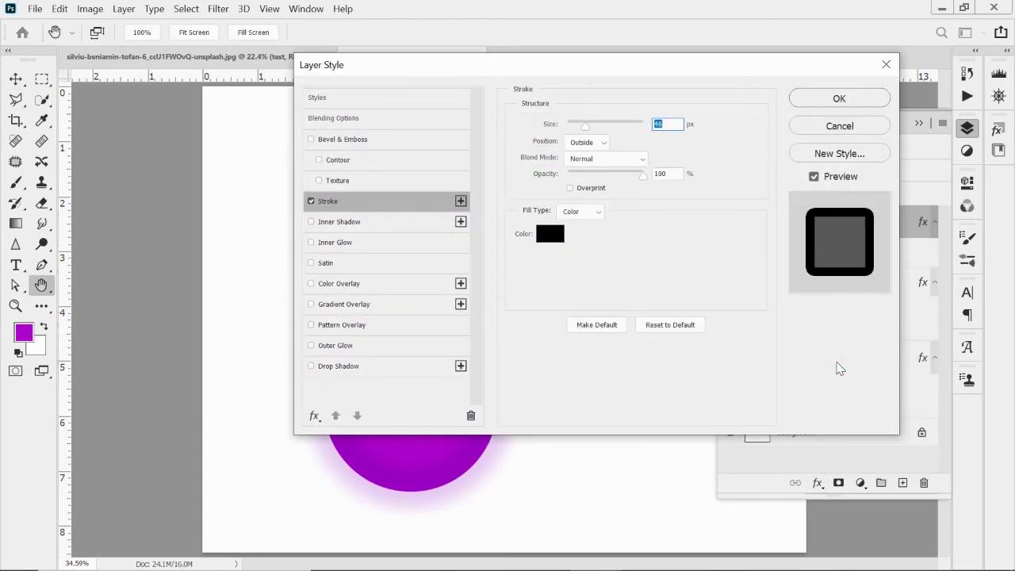
{"action": "left_click_drag", "start_coordinate": [489, 71], "coordinate": [421, 210]}
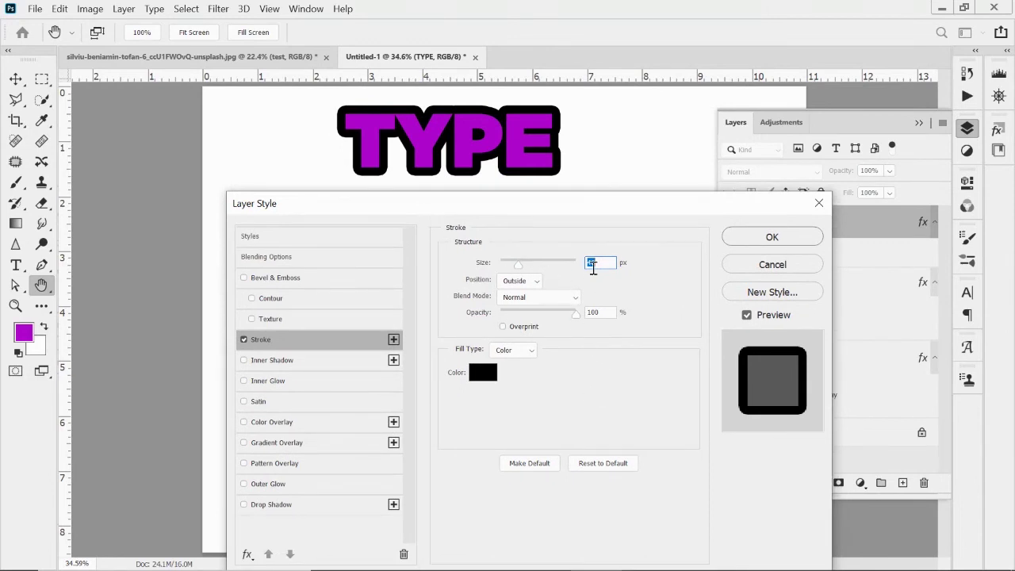
{"action": "type", "text": "10"}
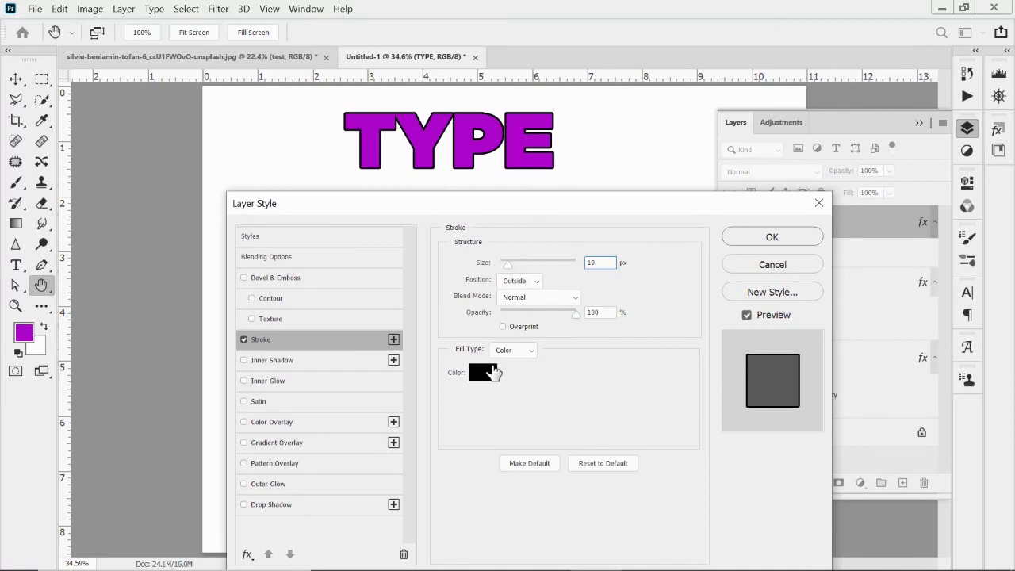
- Sample the purple of the TYPE letters as the stroke color and darken it to 7e0694
{"action": "left_click", "coordinate": [485, 373]}
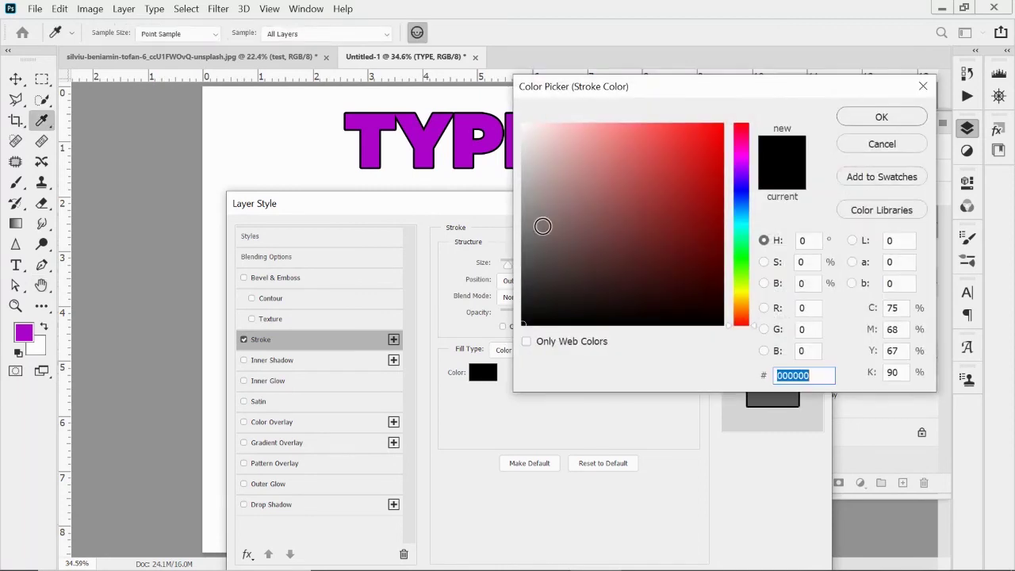
{"action": "left_click", "coordinate": [463, 125]}
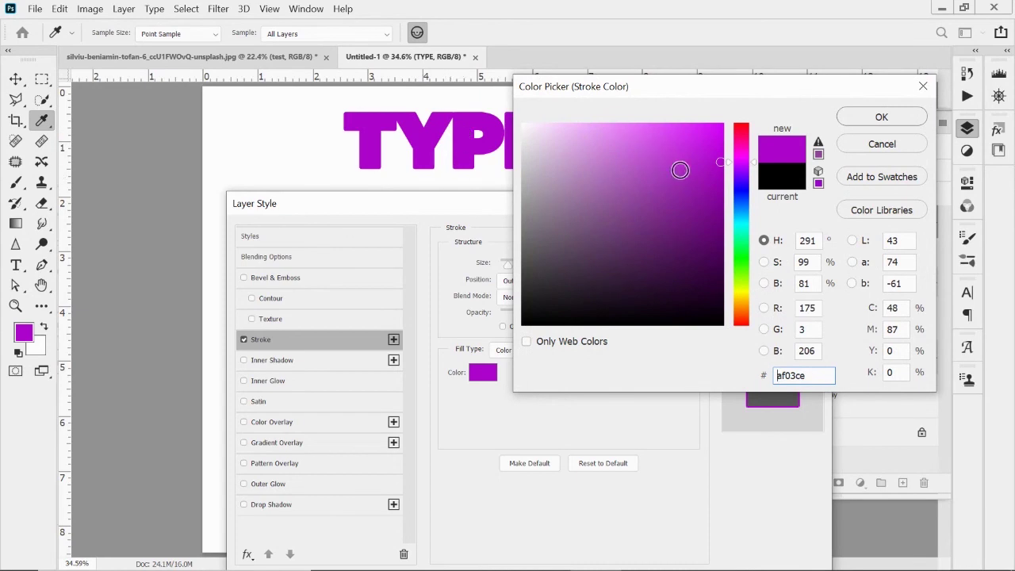
{"action": "left_click_drag", "start_coordinate": [716, 158], "coordinate": [715, 208]}
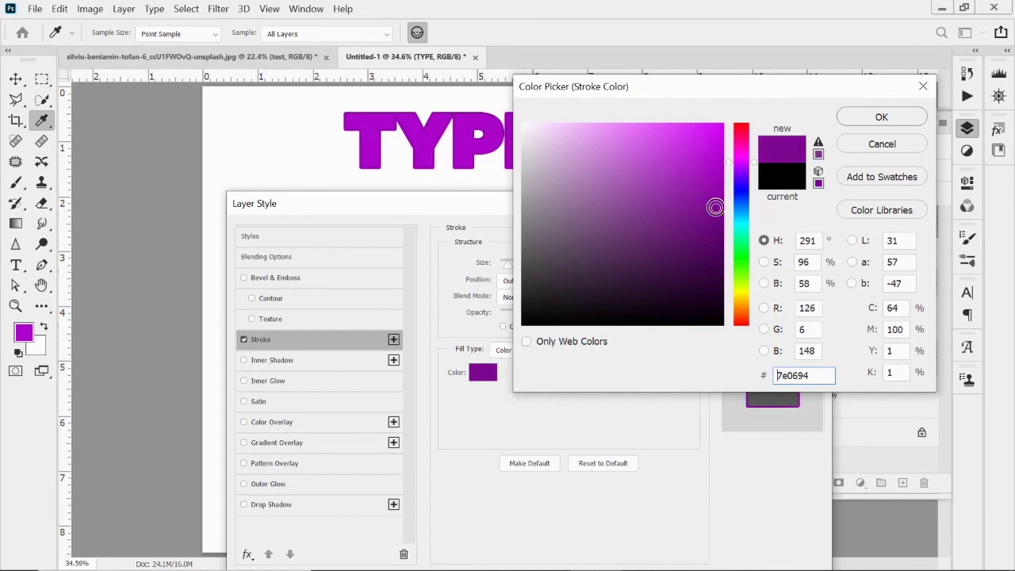
{"action": "left_click", "coordinate": [872, 119]}
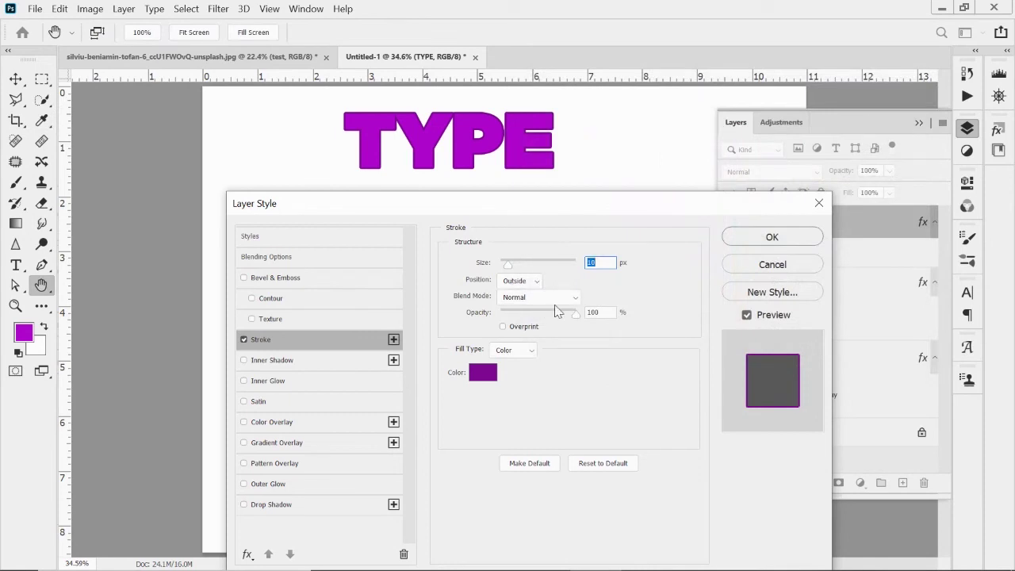
{"action": "left_click", "coordinate": [575, 302]}
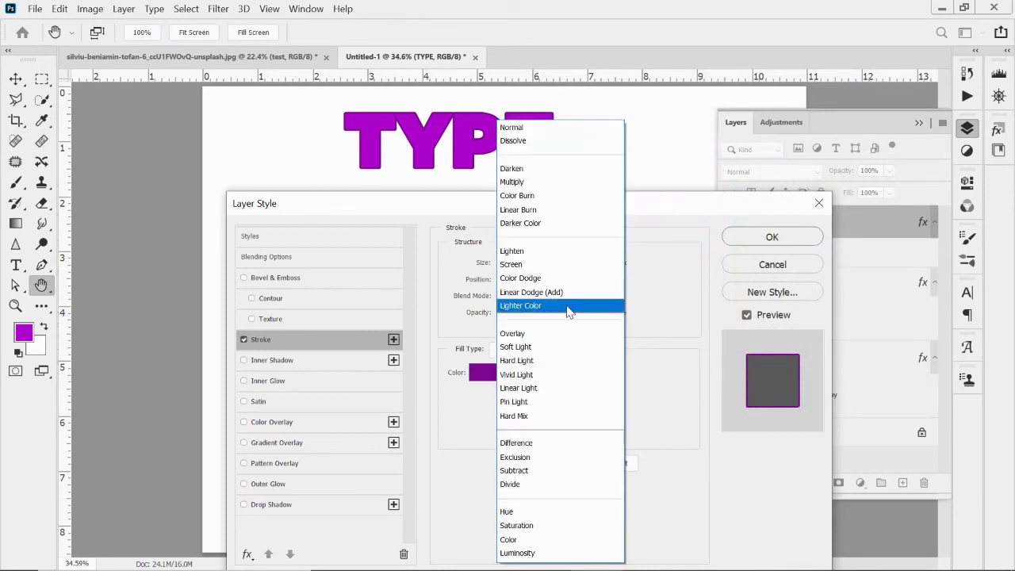
{"action": "left_click", "coordinate": [519, 128]}
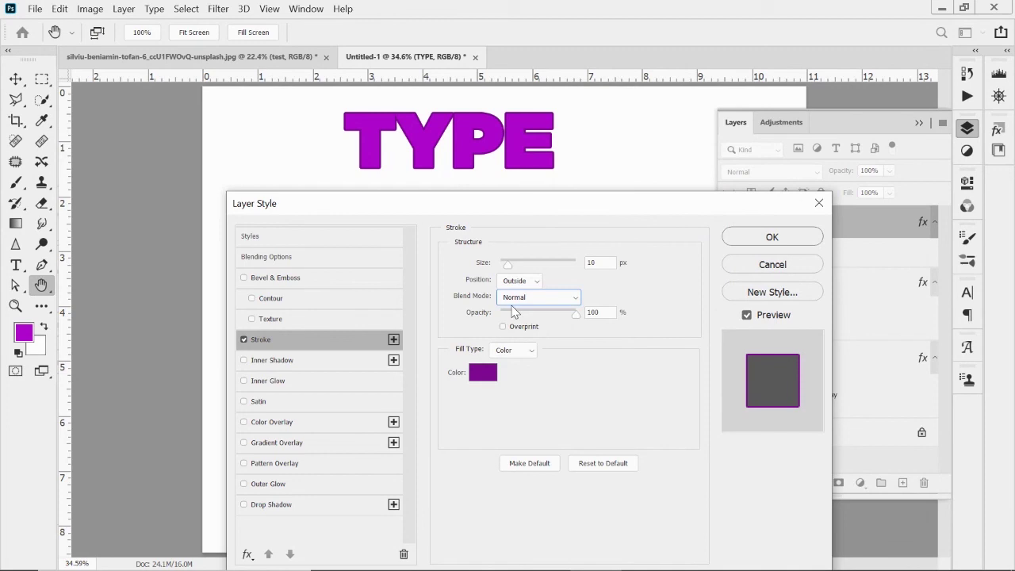
{"action": "left_click", "coordinate": [503, 326]}
{"action": "left_click", "coordinate": [530, 352]}
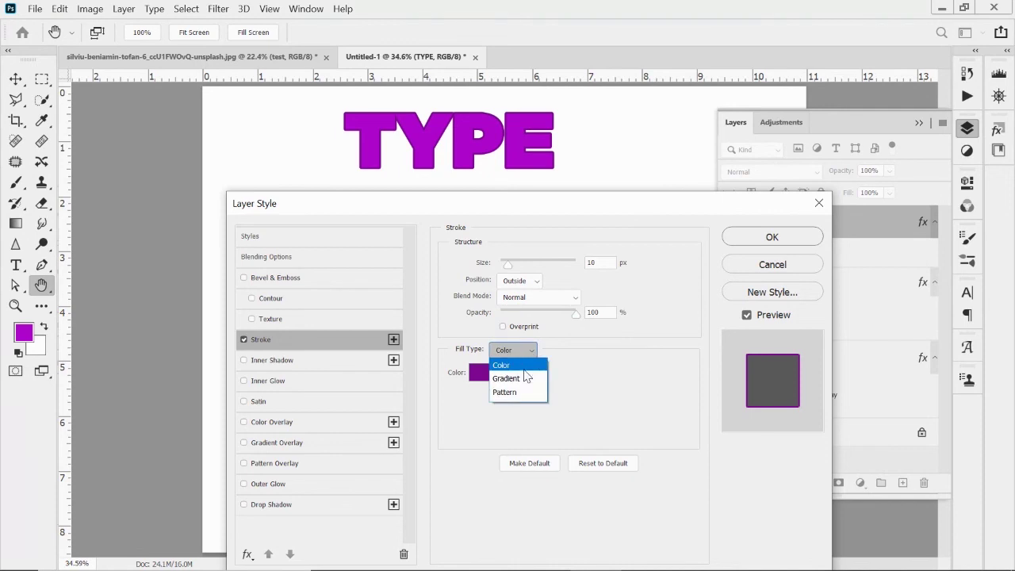
{"action": "left_click", "coordinate": [534, 360]}
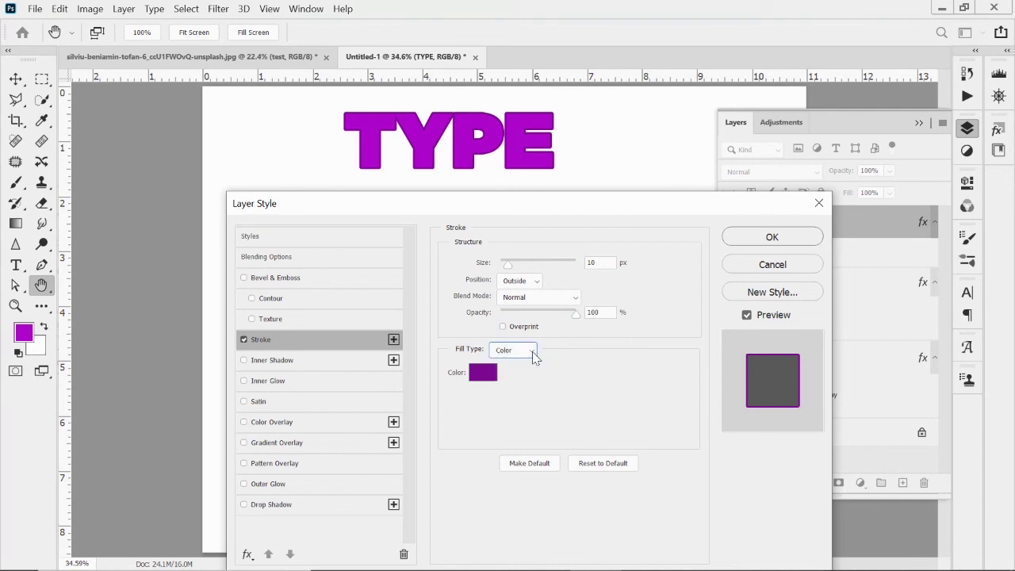
- Apply the Stroke effect and lower the TYPE layer's Fill to 0%
{"action": "left_click", "coordinate": [772, 238]}
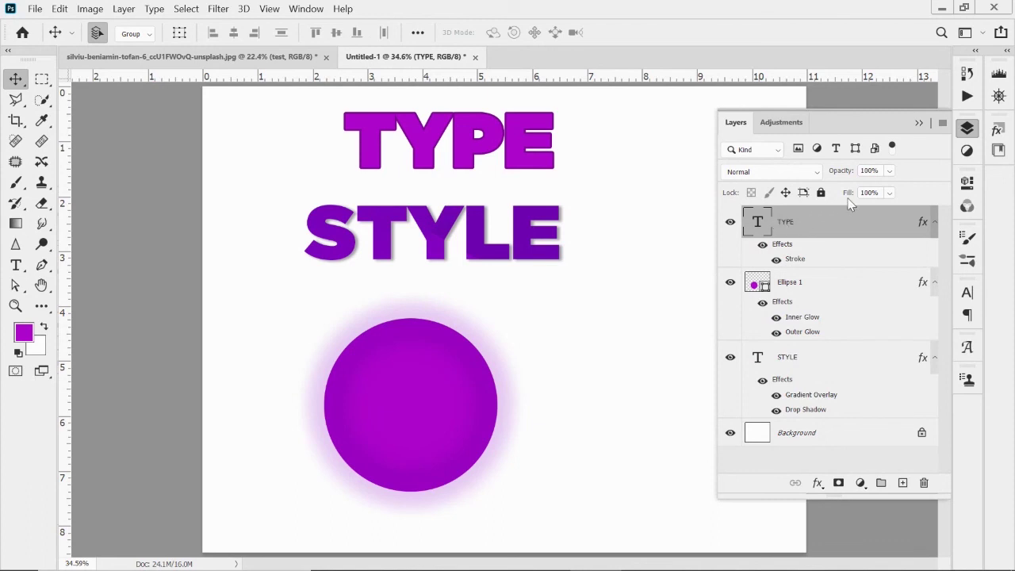
{"action": "left_click", "coordinate": [889, 194]}
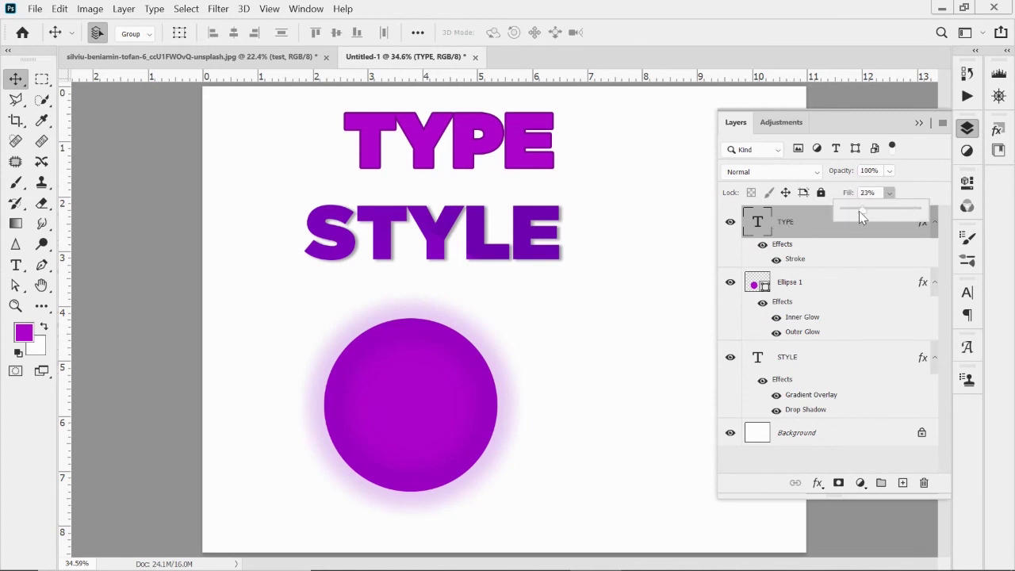
{"action": "left_click_drag", "start_coordinate": [866, 211], "coordinate": [813, 218]}
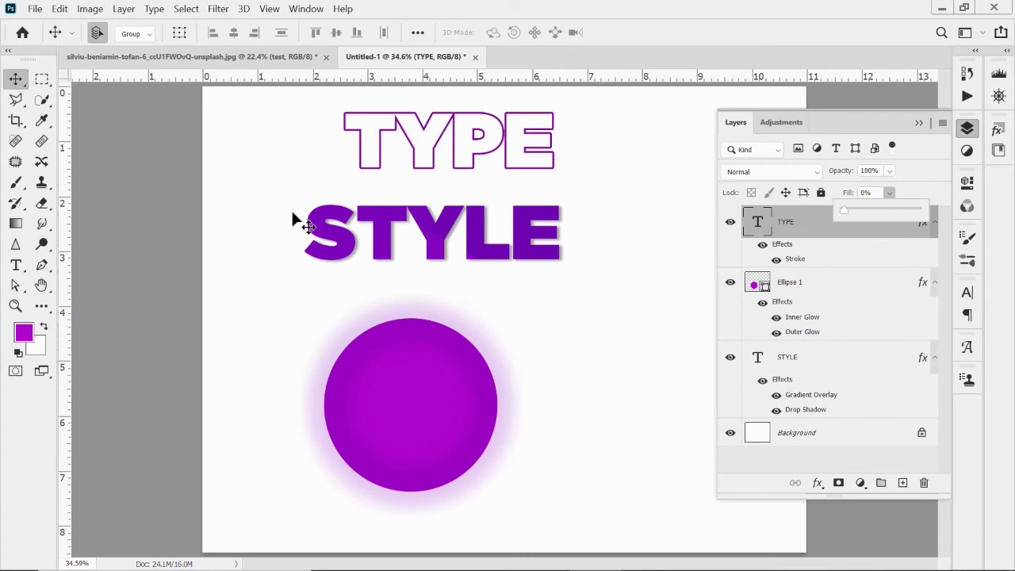
{"action": "left_click", "coordinate": [839, 259]}
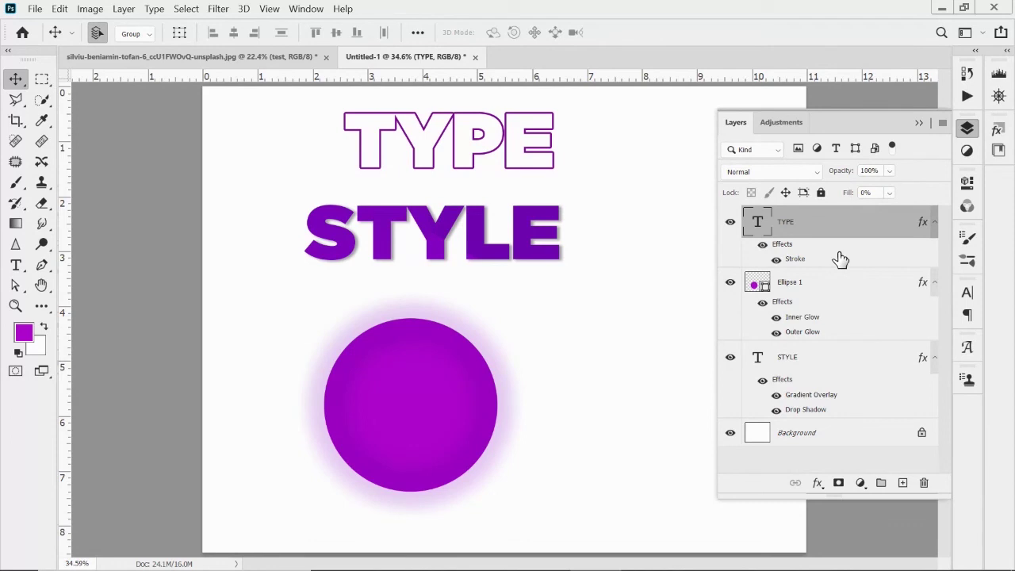